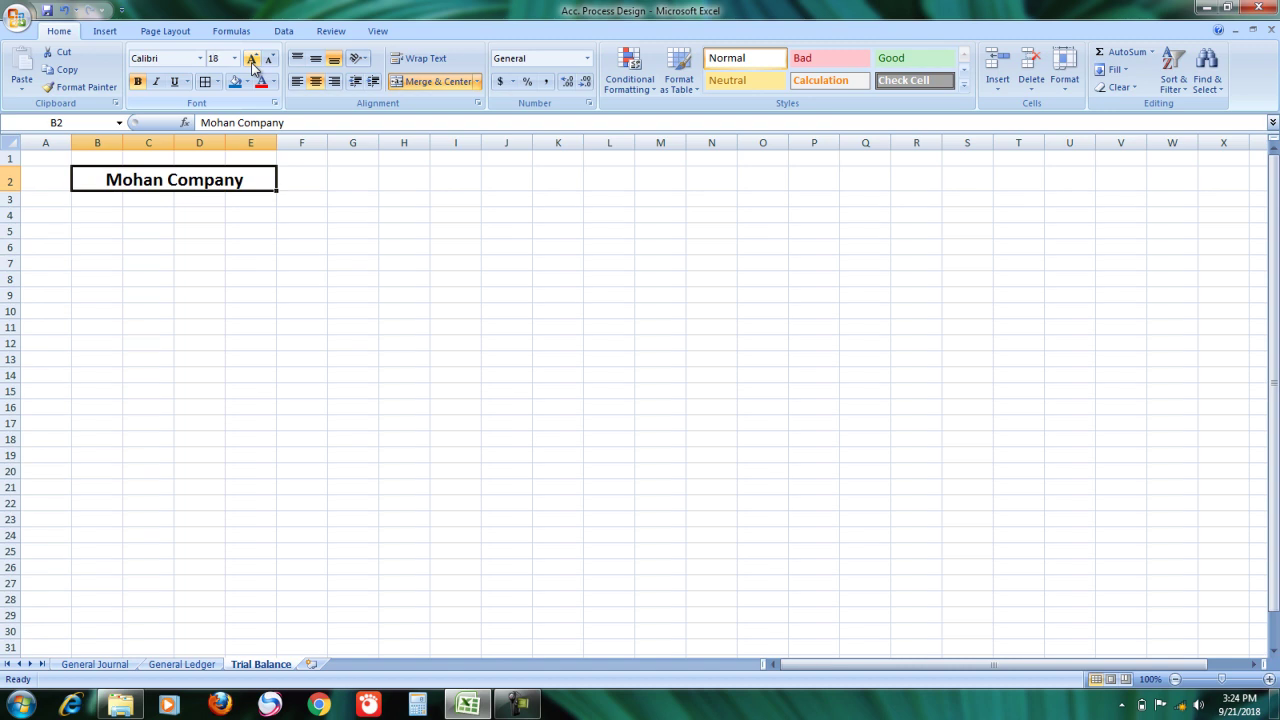
Change the Mohan Company heading's font to Algerian and enter "Trial Balance" in cell B3 beneath it
left_click(200, 58)
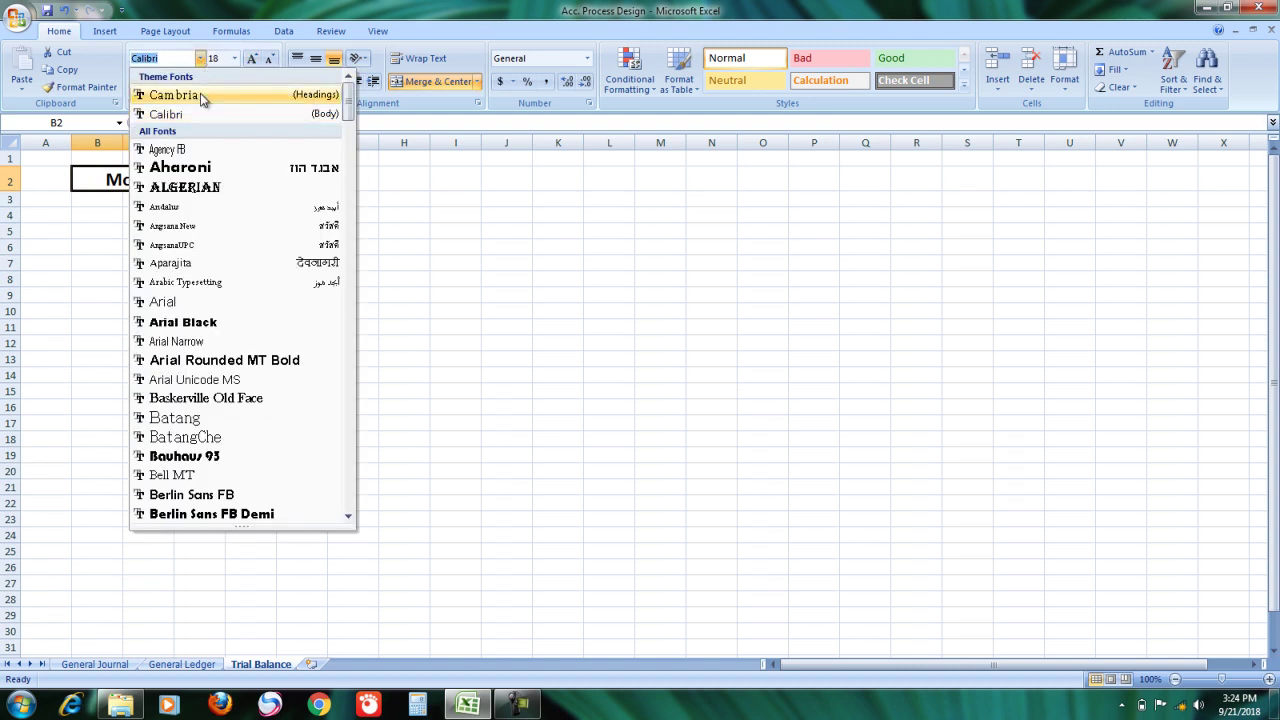
left_click(180, 187)
left_click(108, 204)
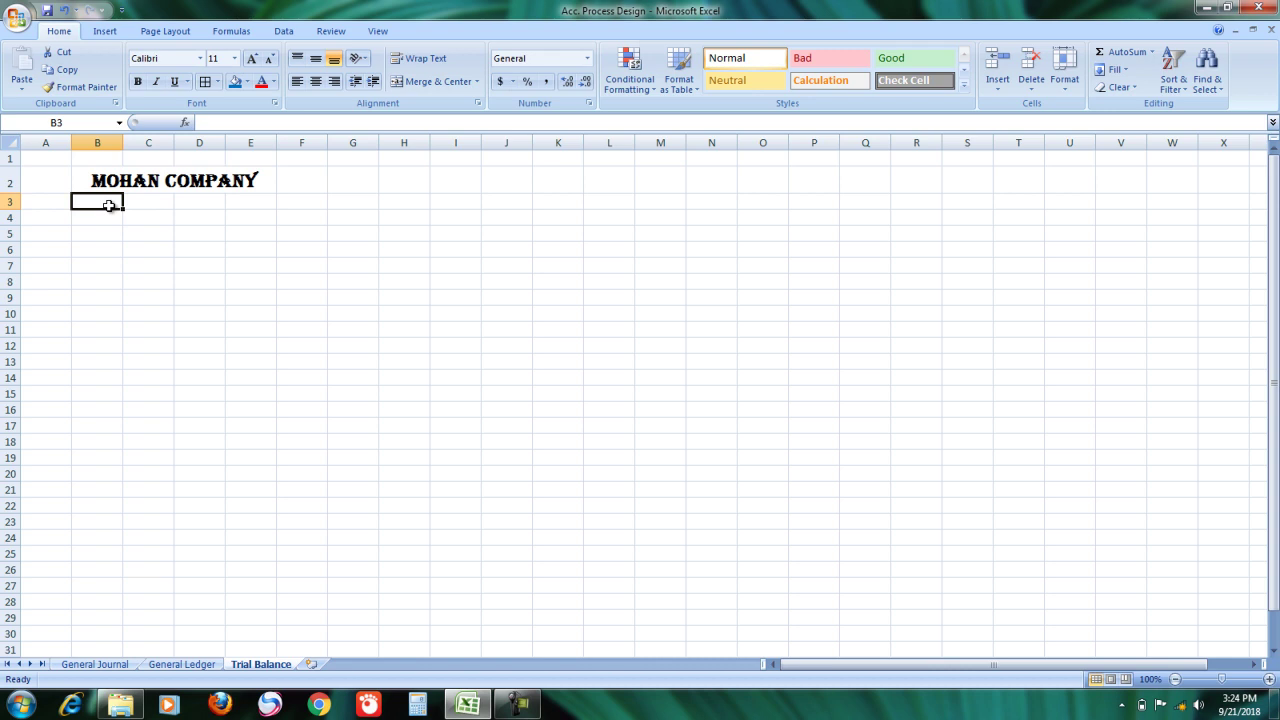
type("Trial")
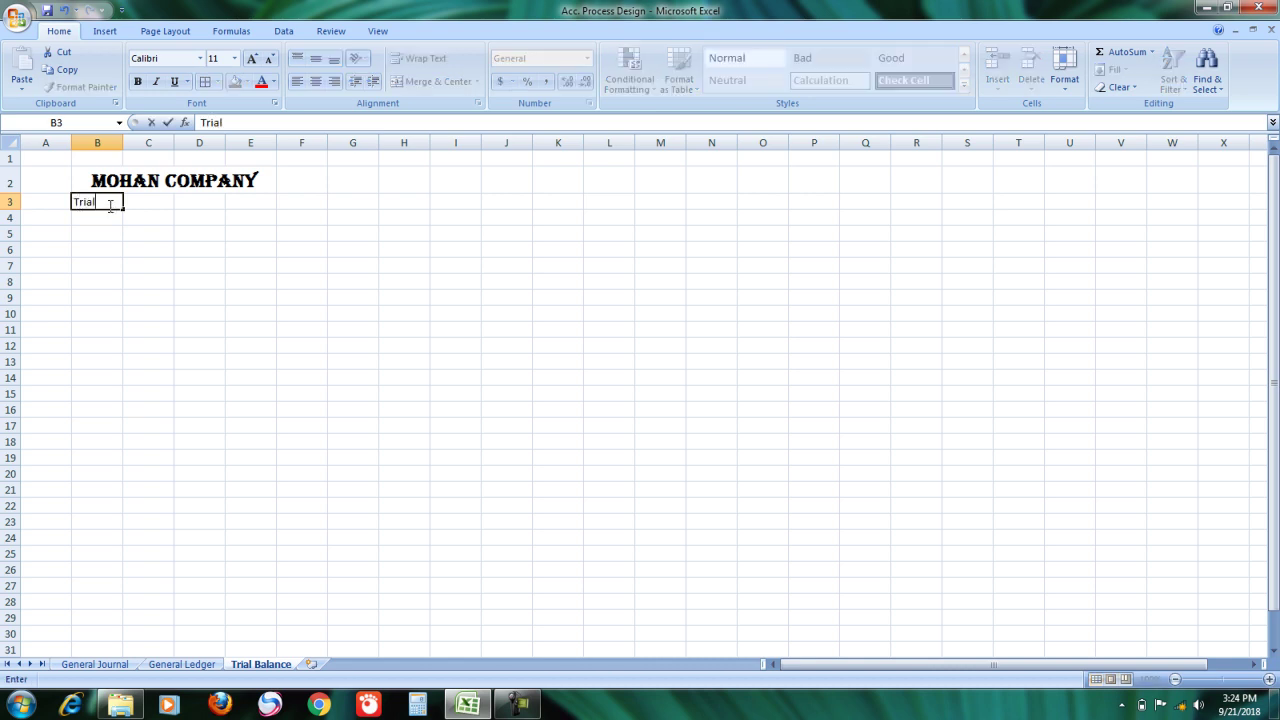
type(" Balance")
left_click(108, 219)
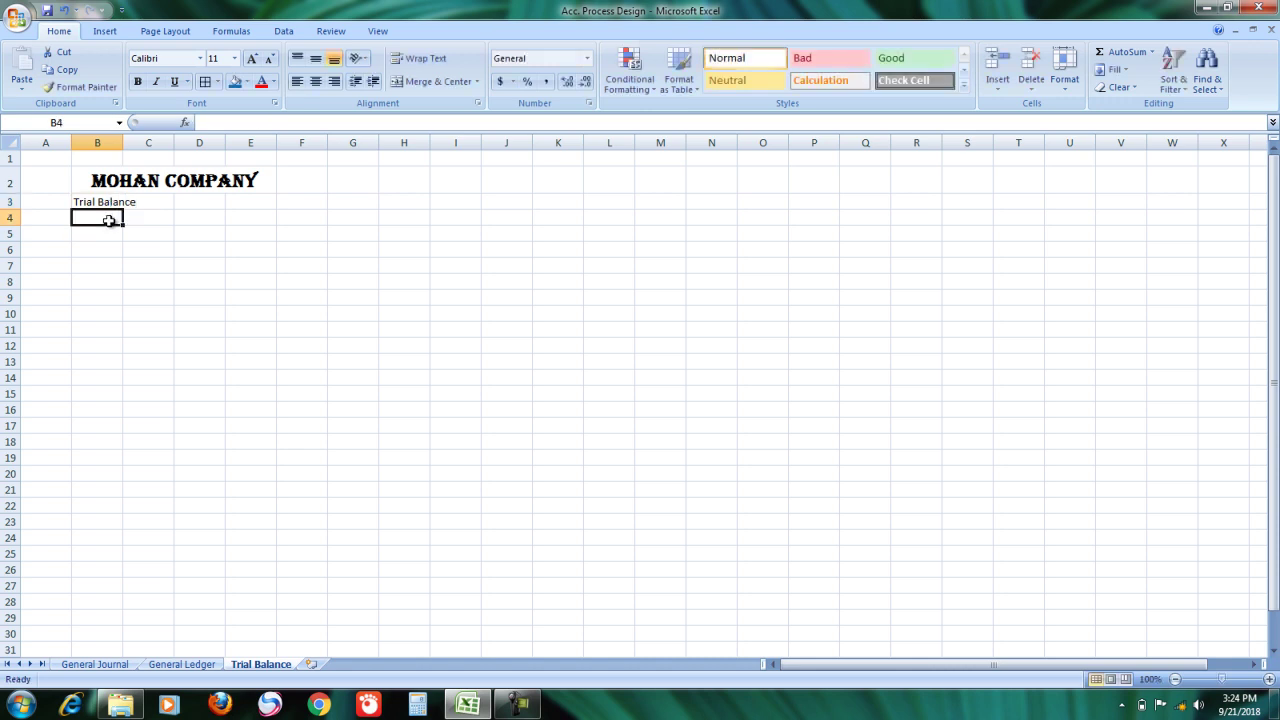
Merge and center the Trial Balance title across B3:E3 and format it as bold 16-point Cambria
left_click_drag(99, 203, 236, 205)
left_click(405, 81)
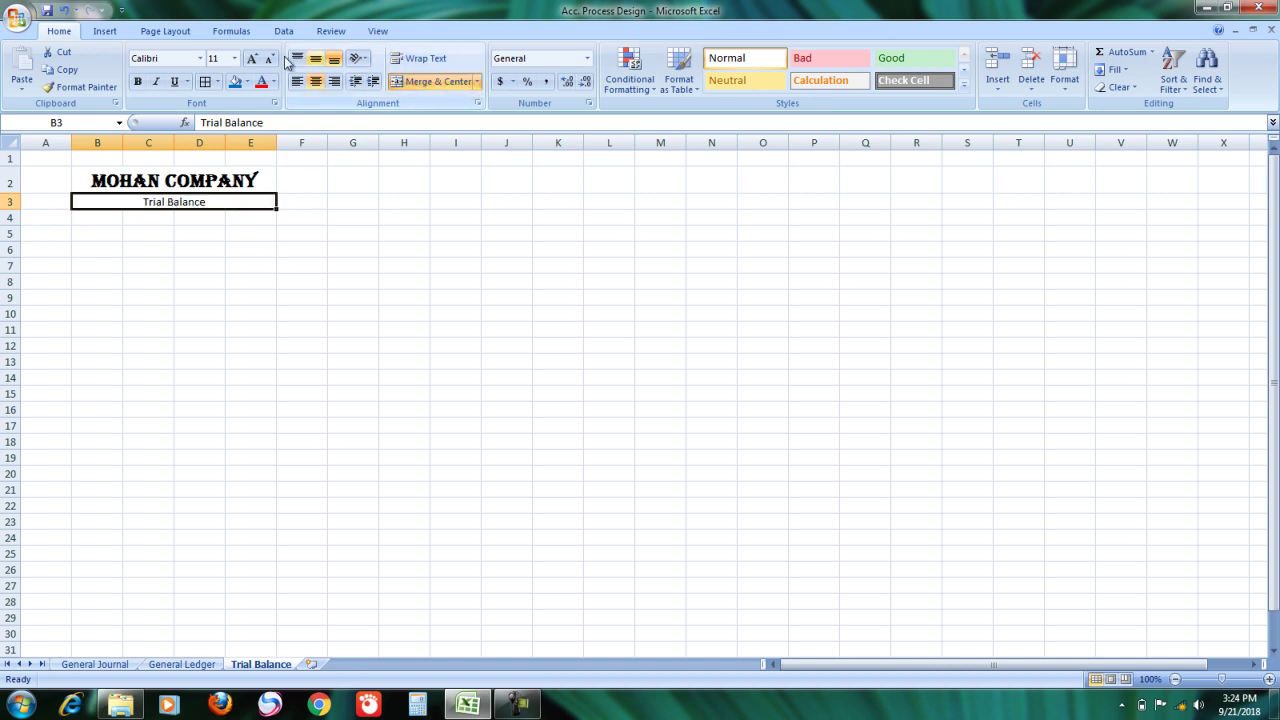
left_click(252, 60)
left_click(252, 60)
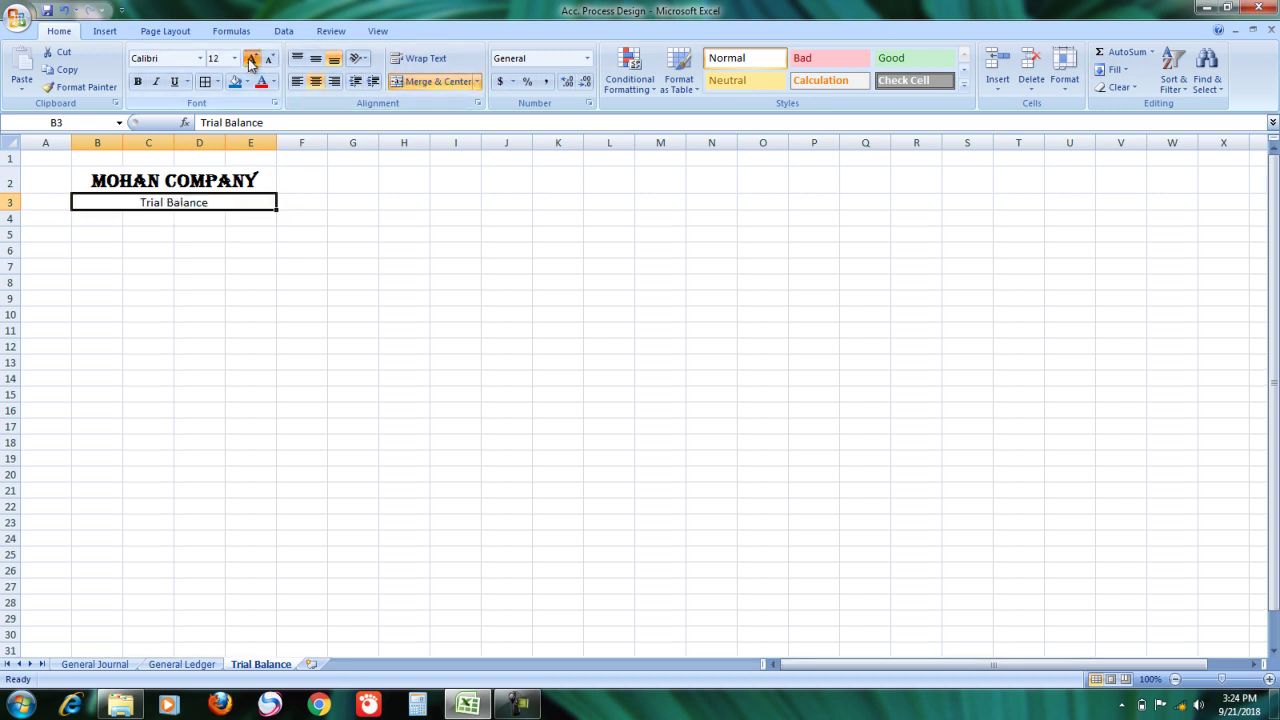
left_click(252, 60)
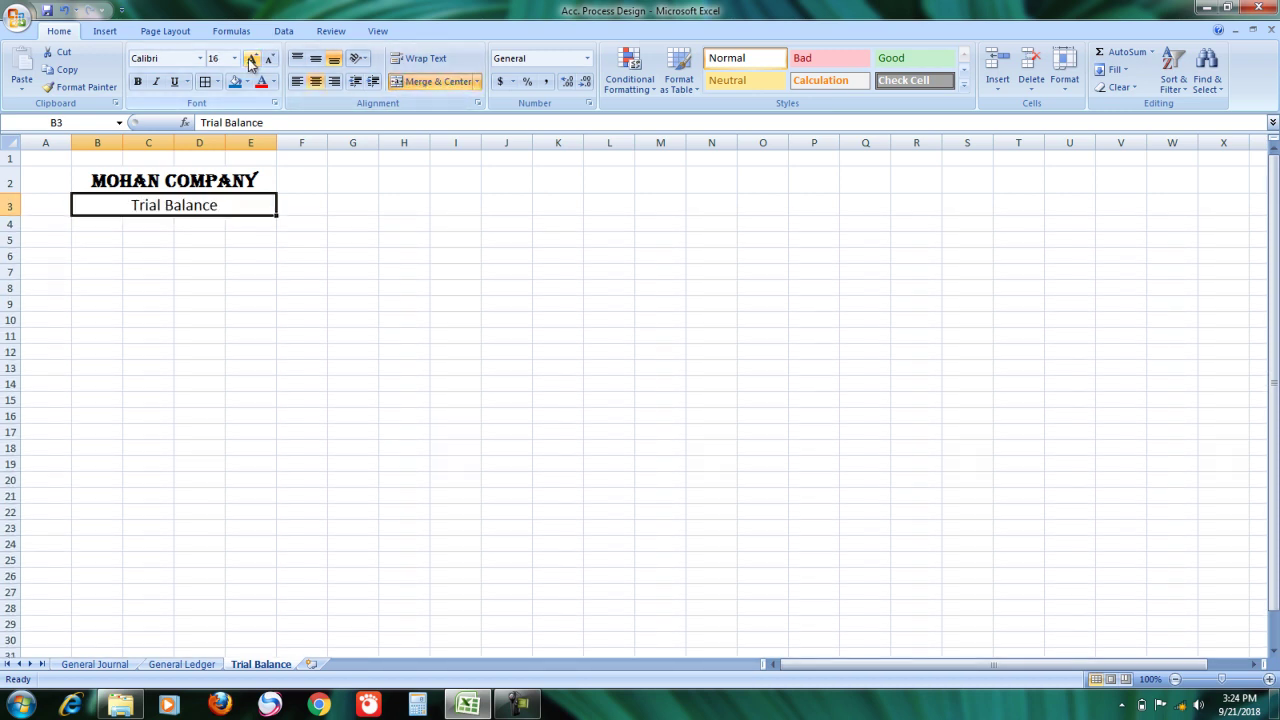
left_click(138, 84)
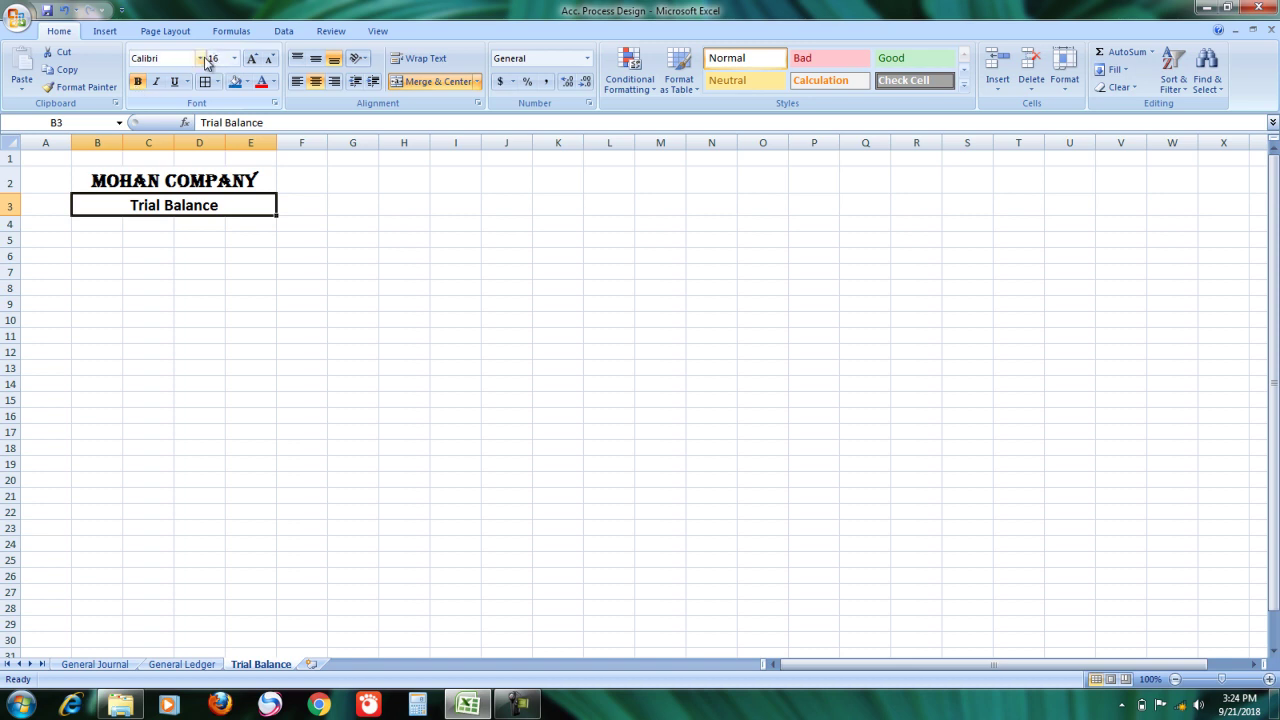
left_click(201, 59)
left_click(170, 94)
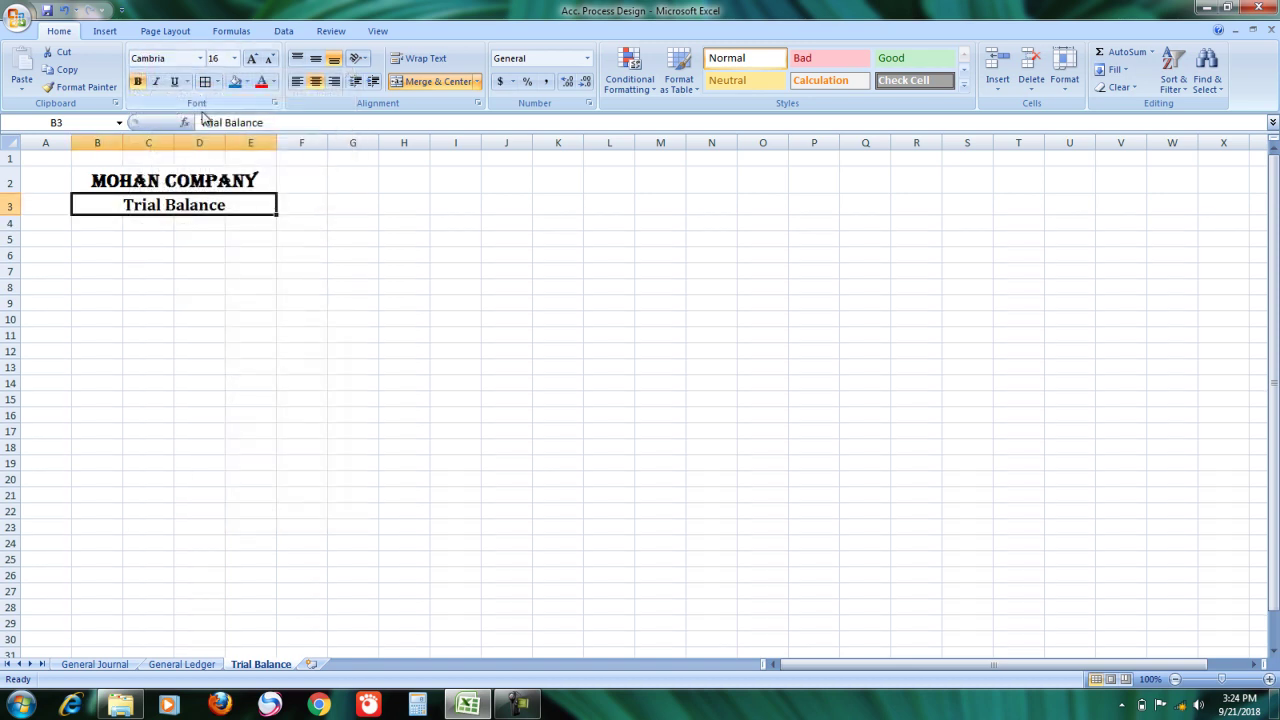
Enter the period "Jan 1, 2018 to Jan 31, 2018" in cell B4
left_click(99, 224)
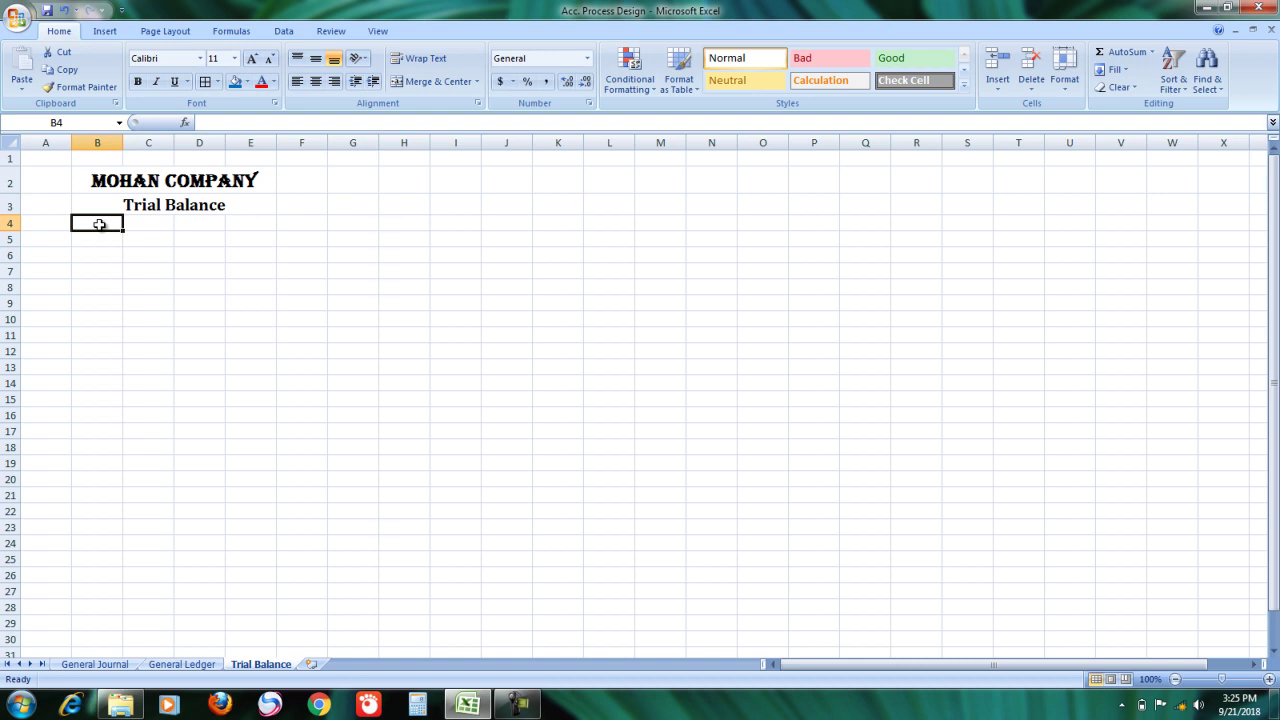
type("Jan 1, 201")
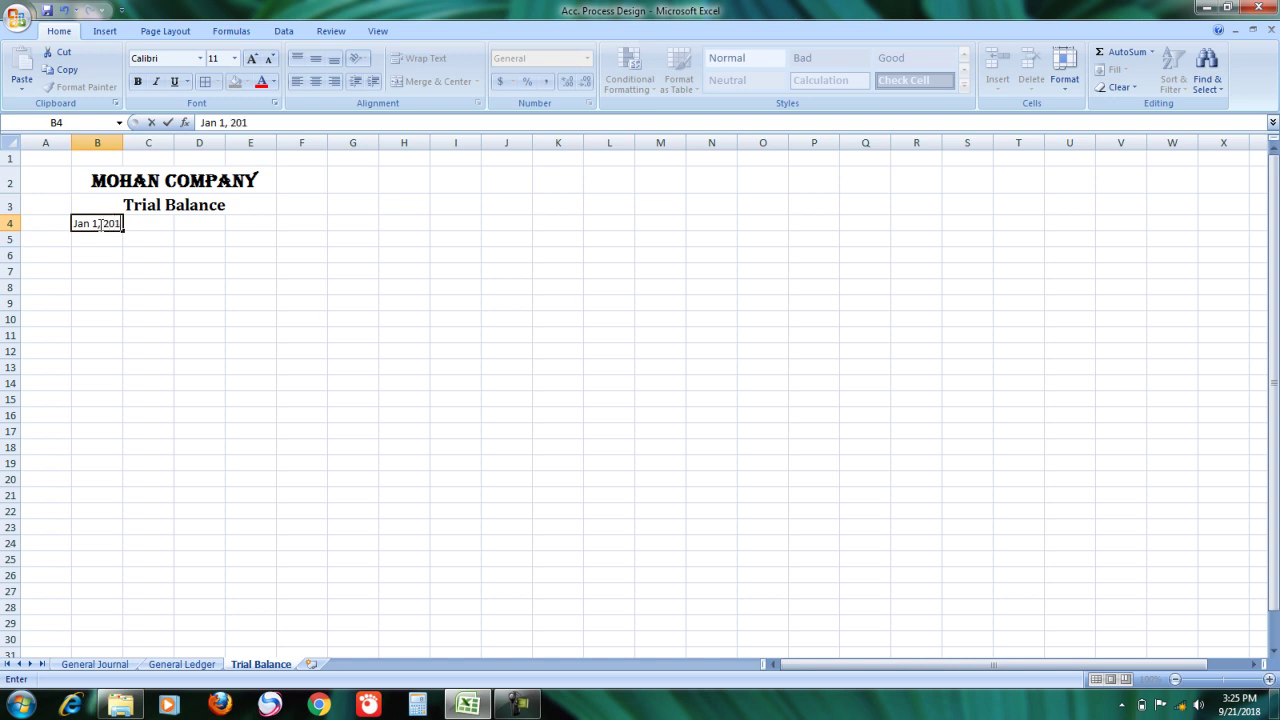
type("8")
type("to JAN")
key("BackSpace")
key("BackSpace")
type("an 31, 2018")
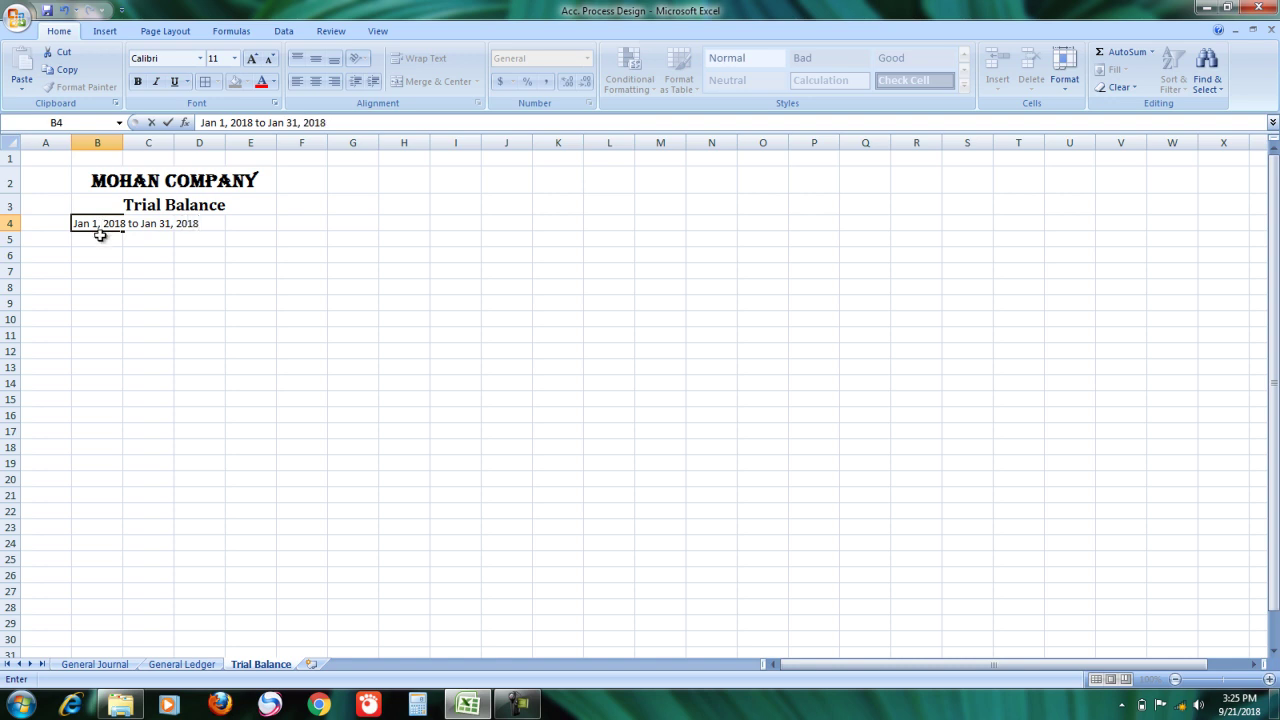
key("Return")
Merge and center the period line across B4:E4 and make it bold at size 14
left_click_drag(97, 223, 250, 223)
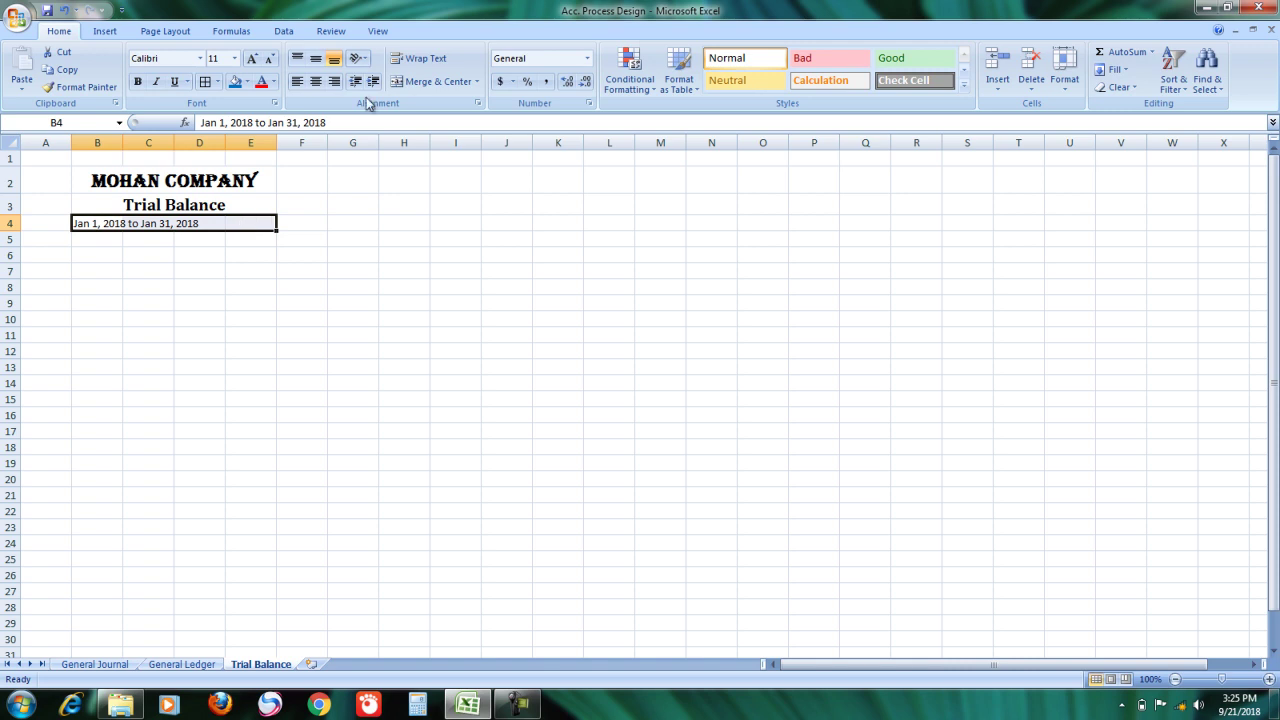
left_click(448, 82)
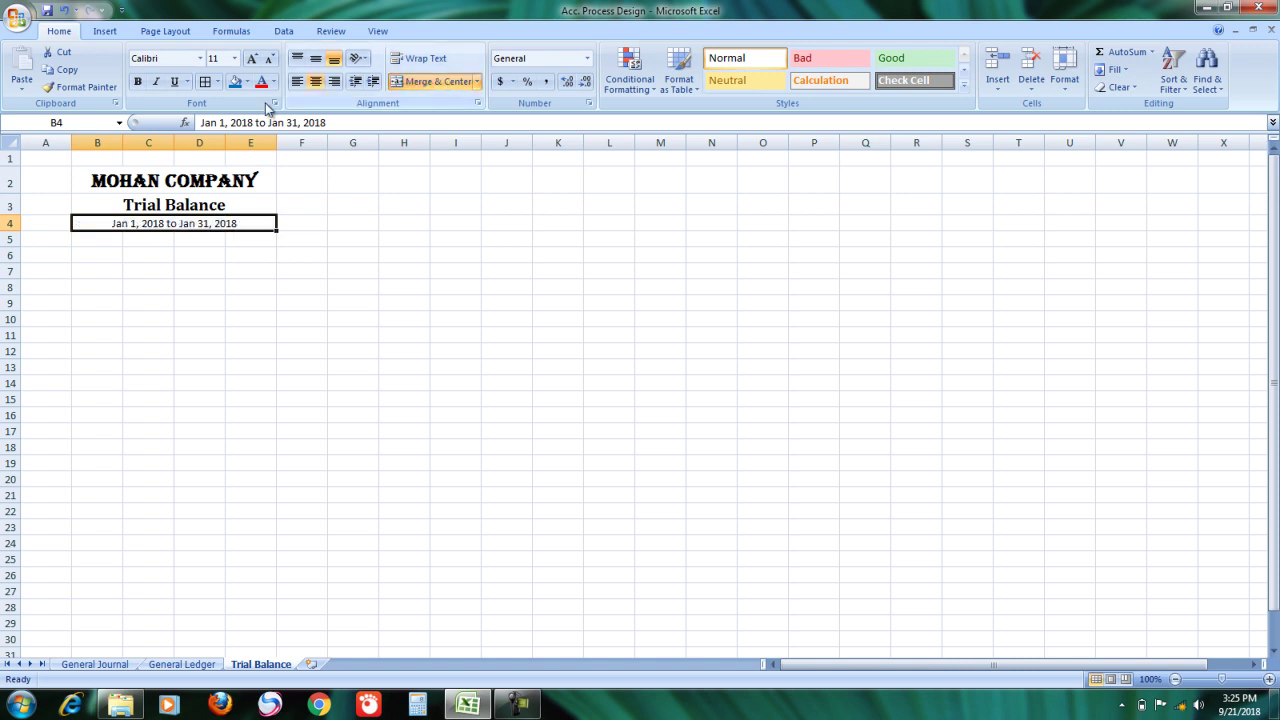
left_click(139, 84)
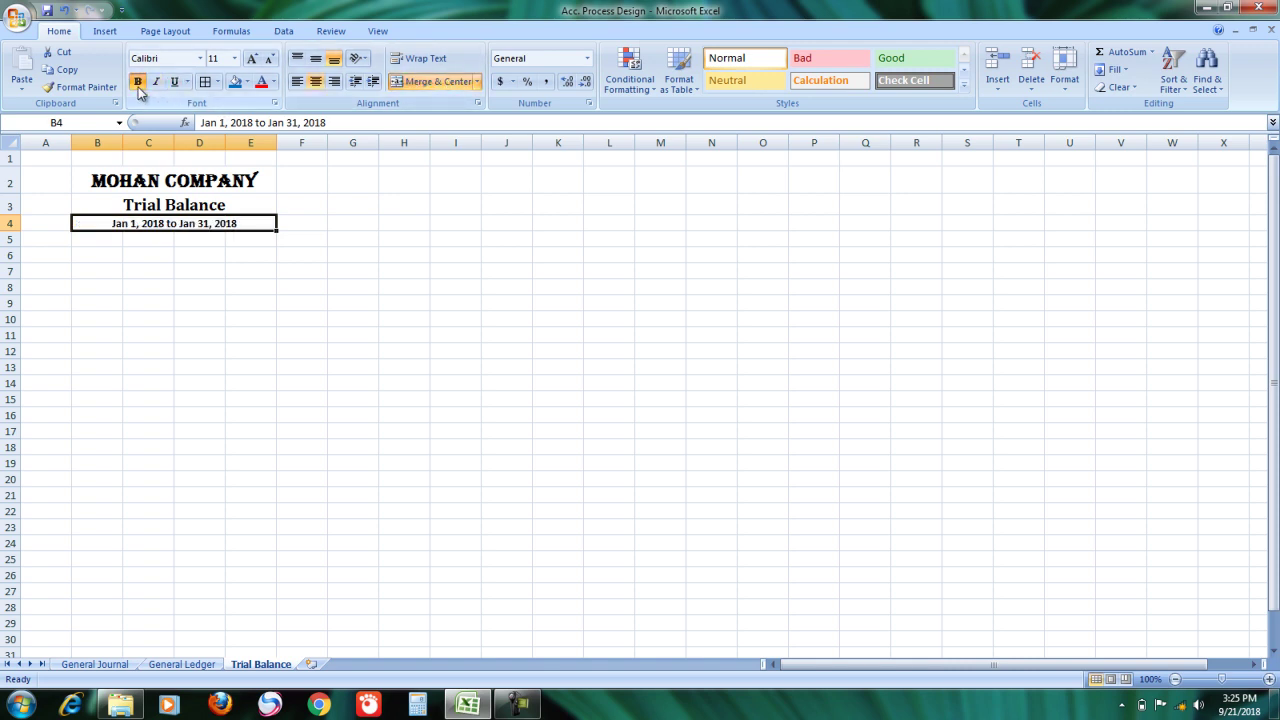
left_click(253, 59)
left_click(253, 59)
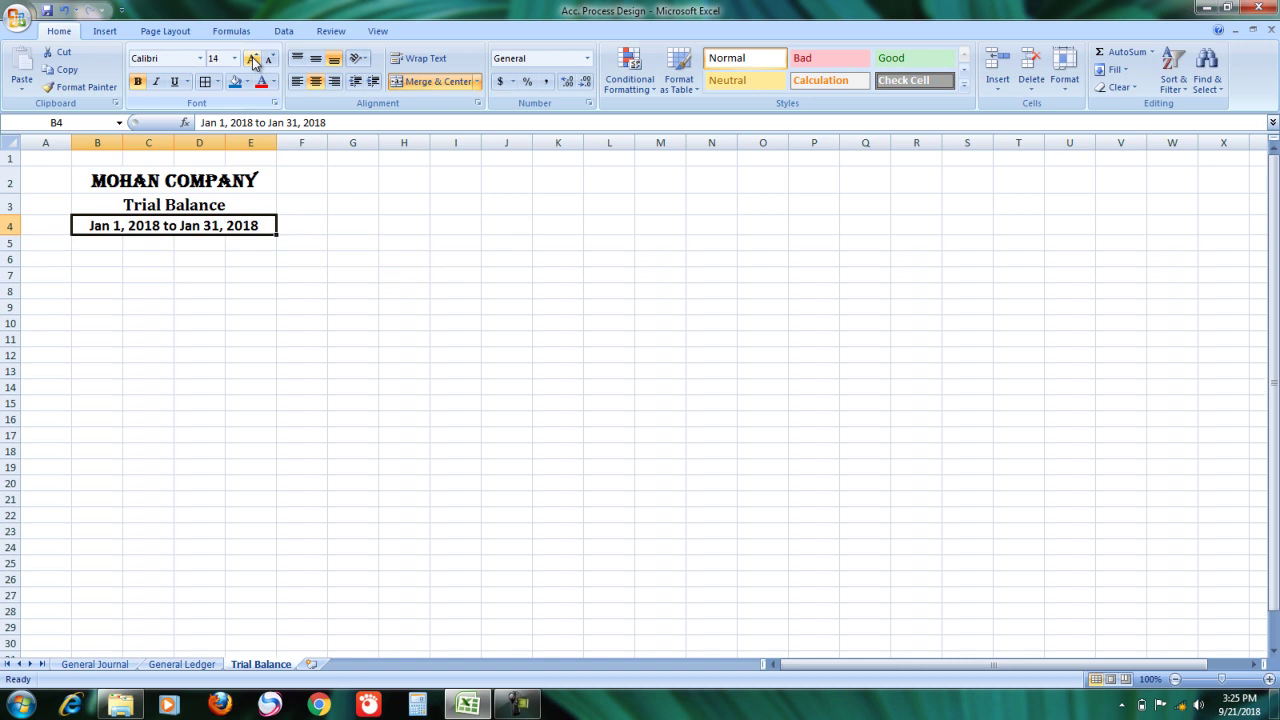
left_click(226, 258)
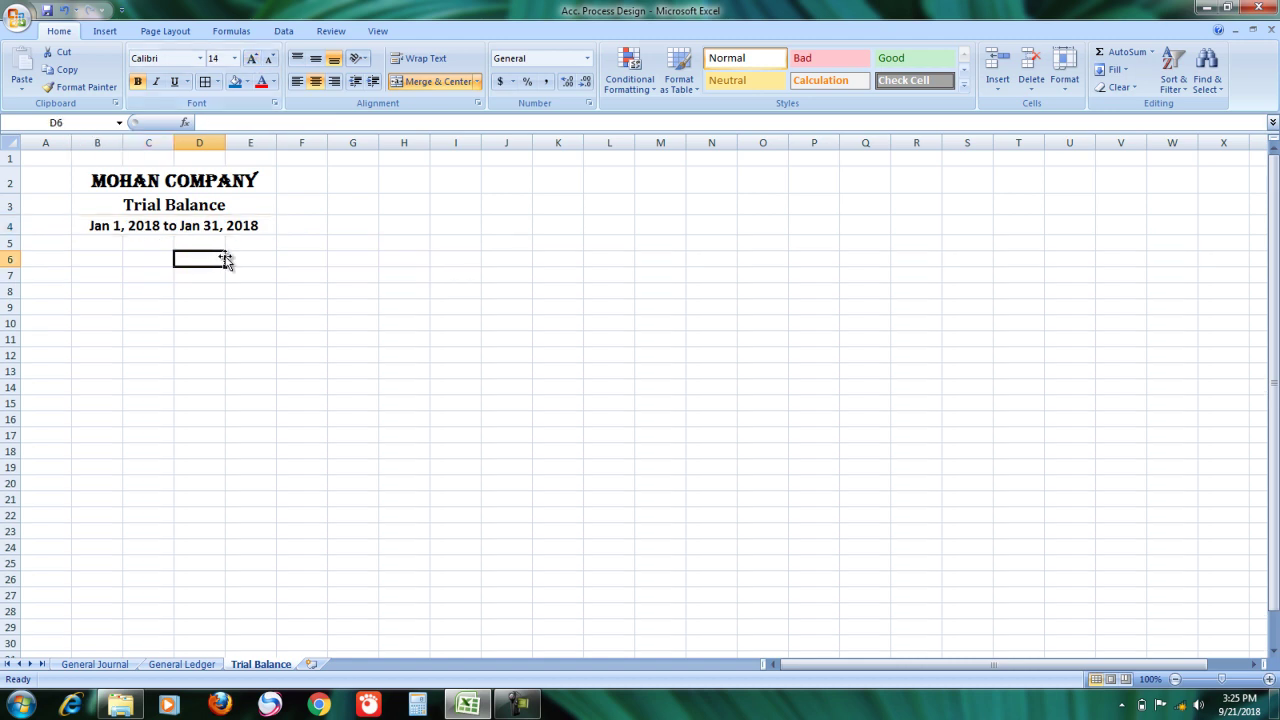
Enter the column headers Account, Debit and Credit in B5:D5, and widen column B to more than double its width
left_click(108, 242)
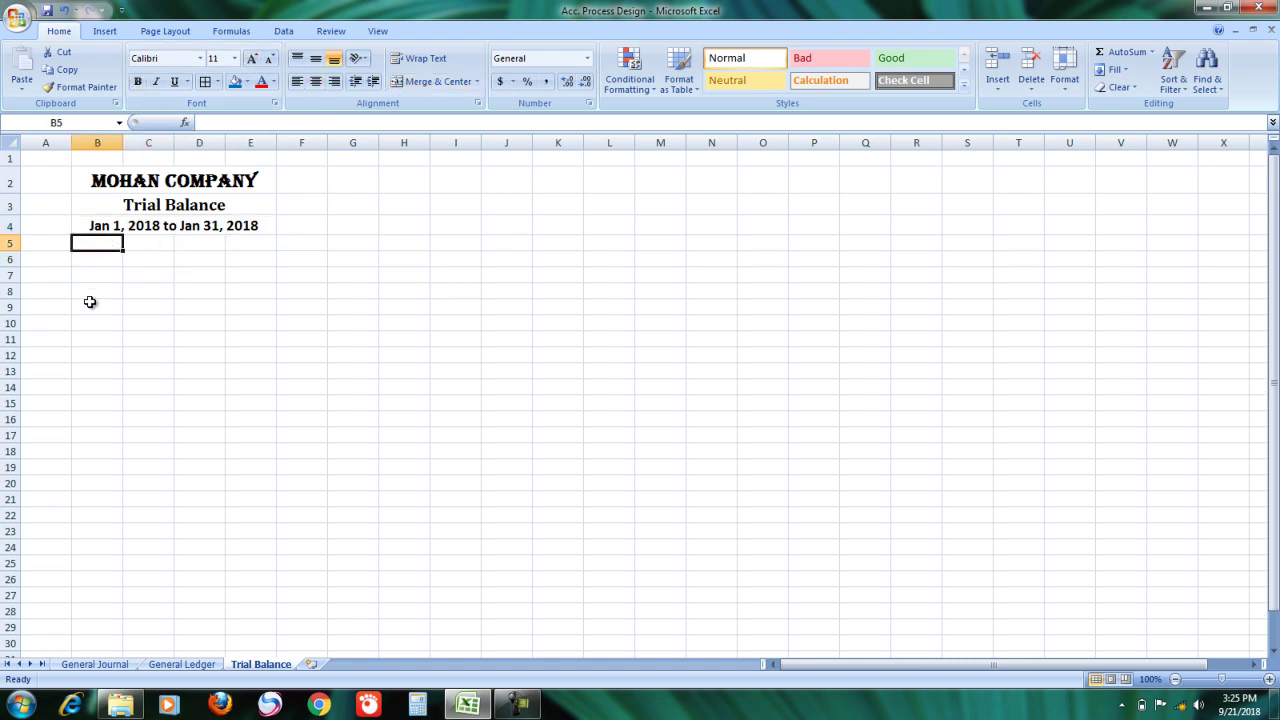
type("Account")
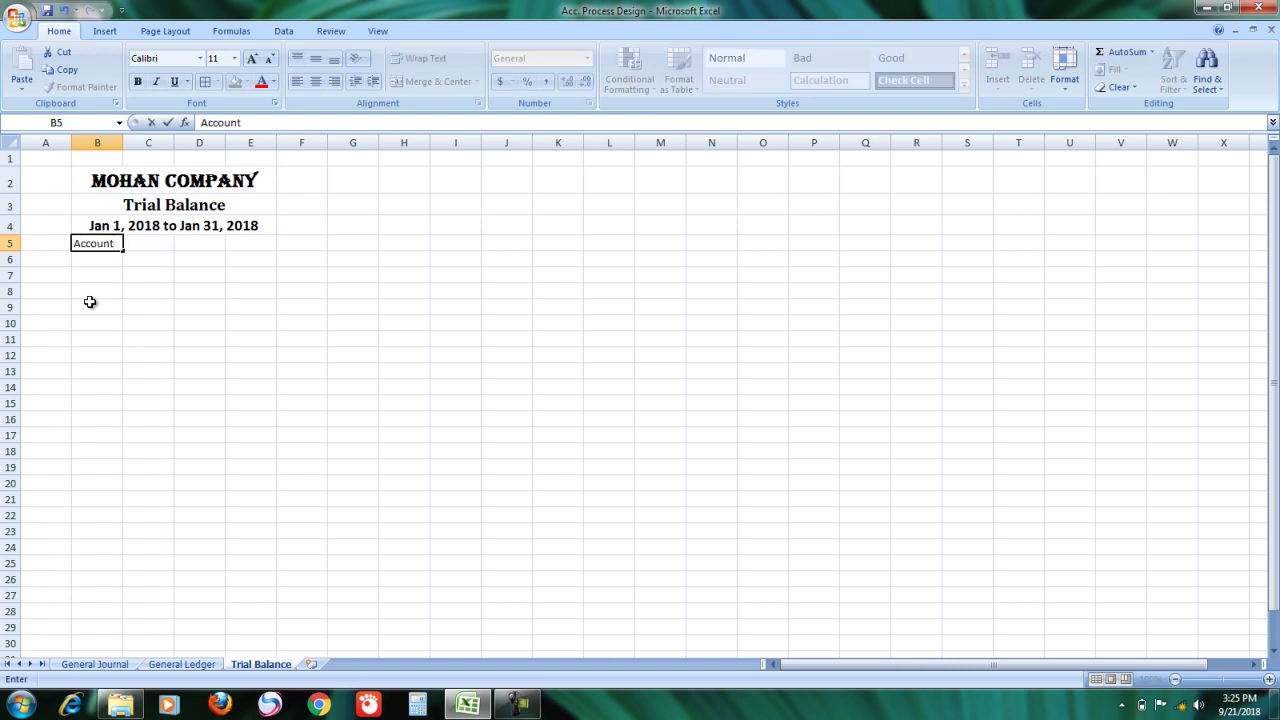
key("Tab")
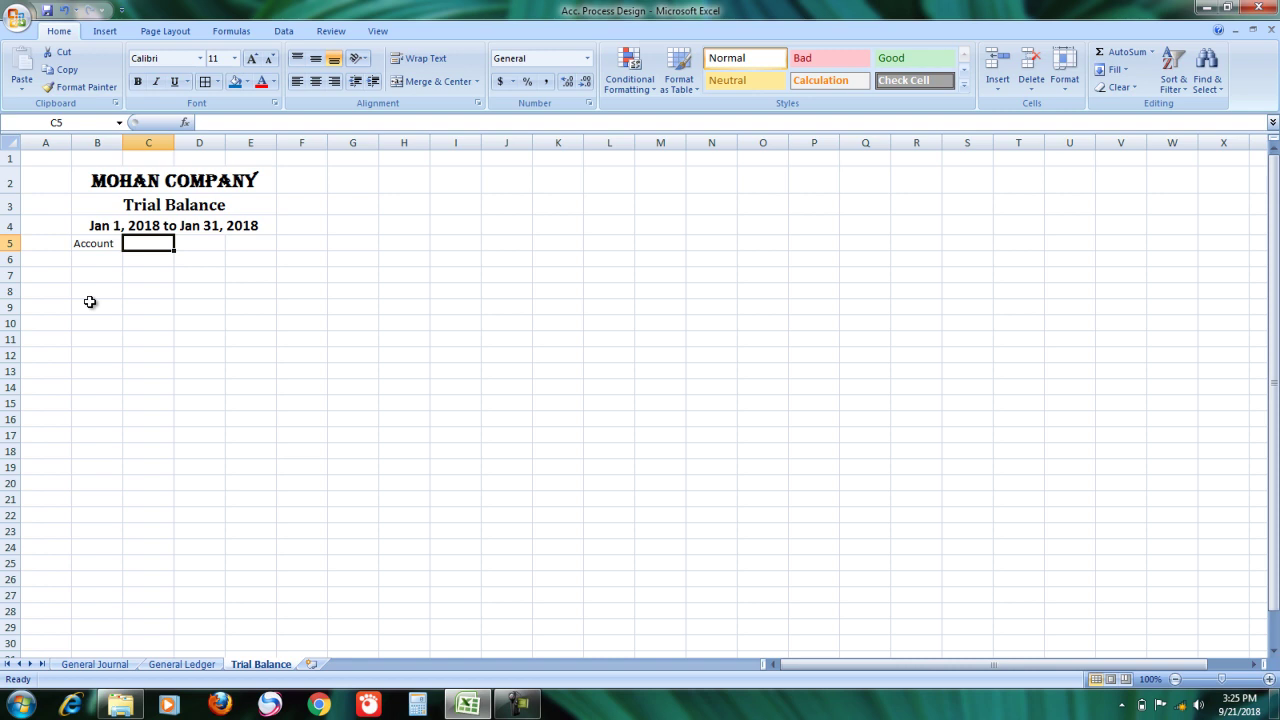
type("Debit")
key("Tab")
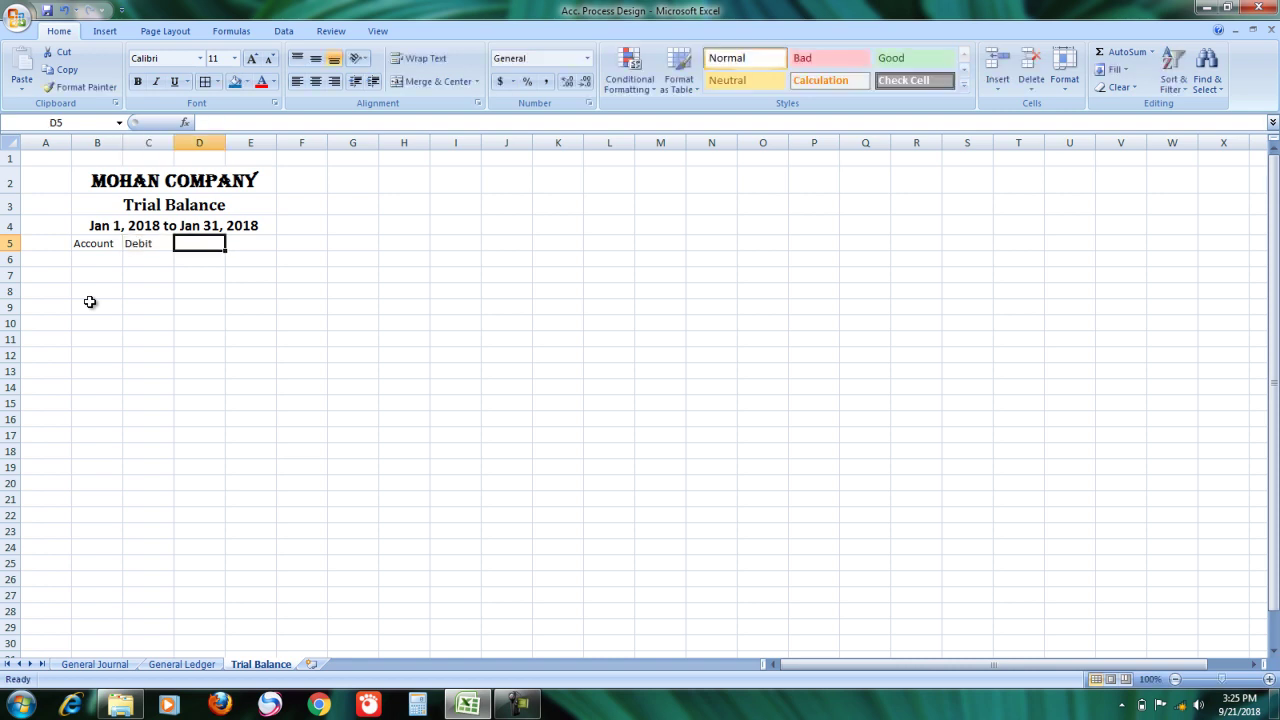
type("Credit")
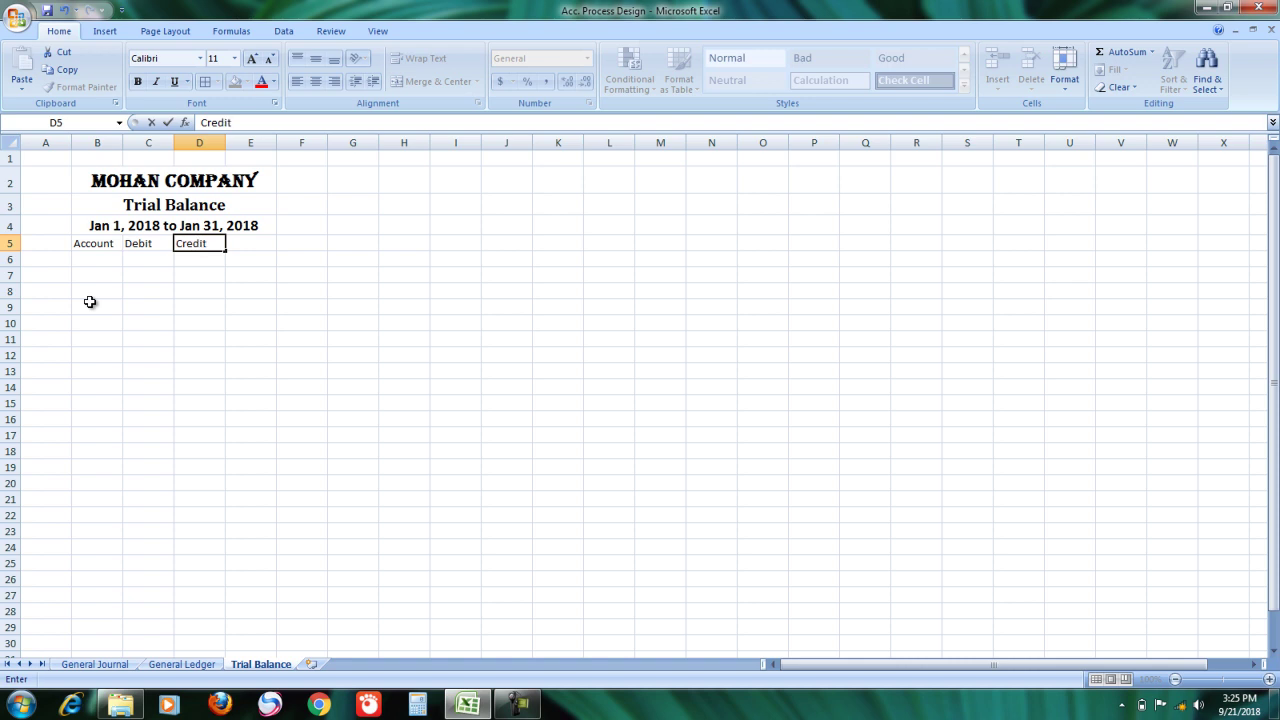
left_click(148, 307)
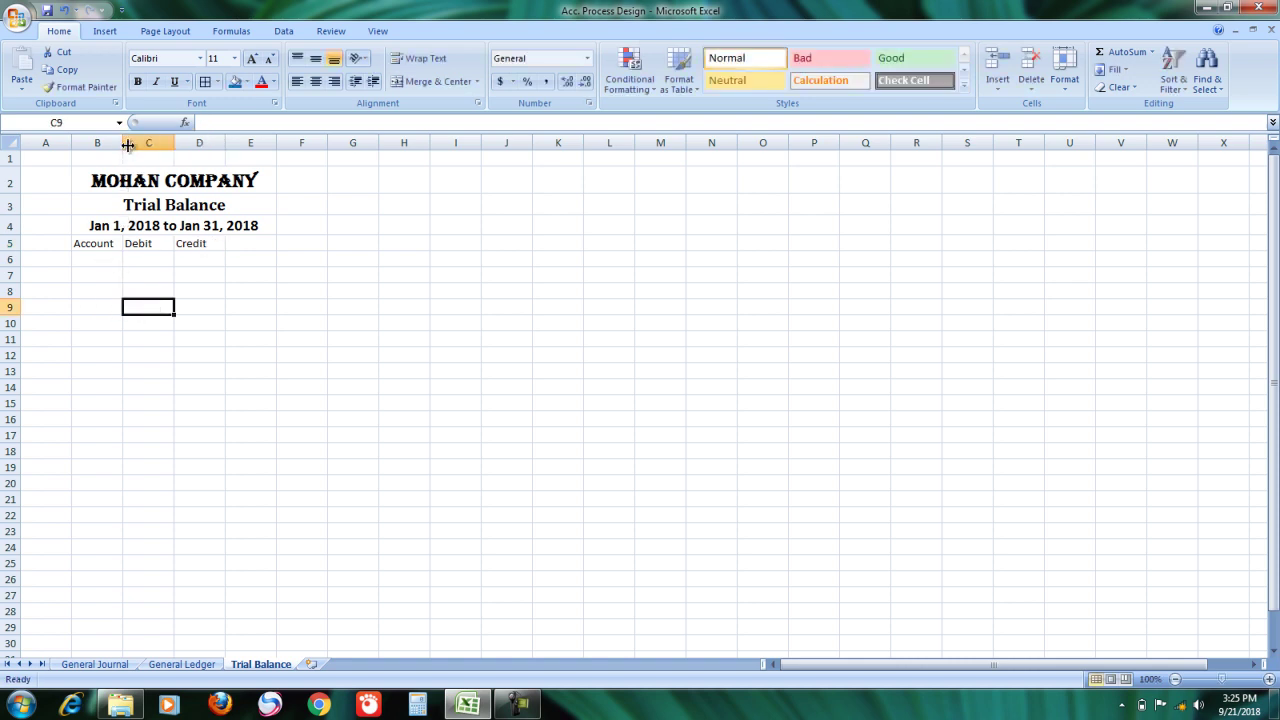
left_click(96, 247)
left_click_drag(123, 143, 209, 146)
Format the header cells B5:D5 as bold, size 16, with the standard Blue fill color
left_click_drag(131, 243, 298, 245)
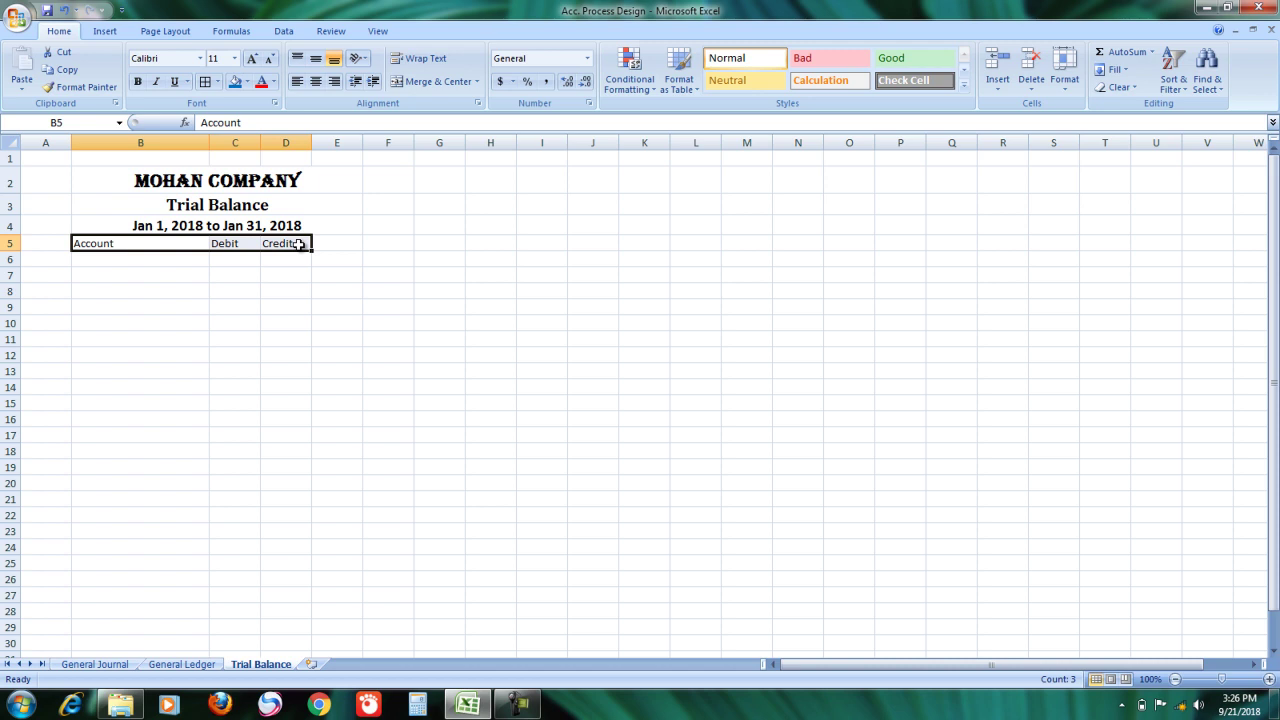
left_click(138, 81)
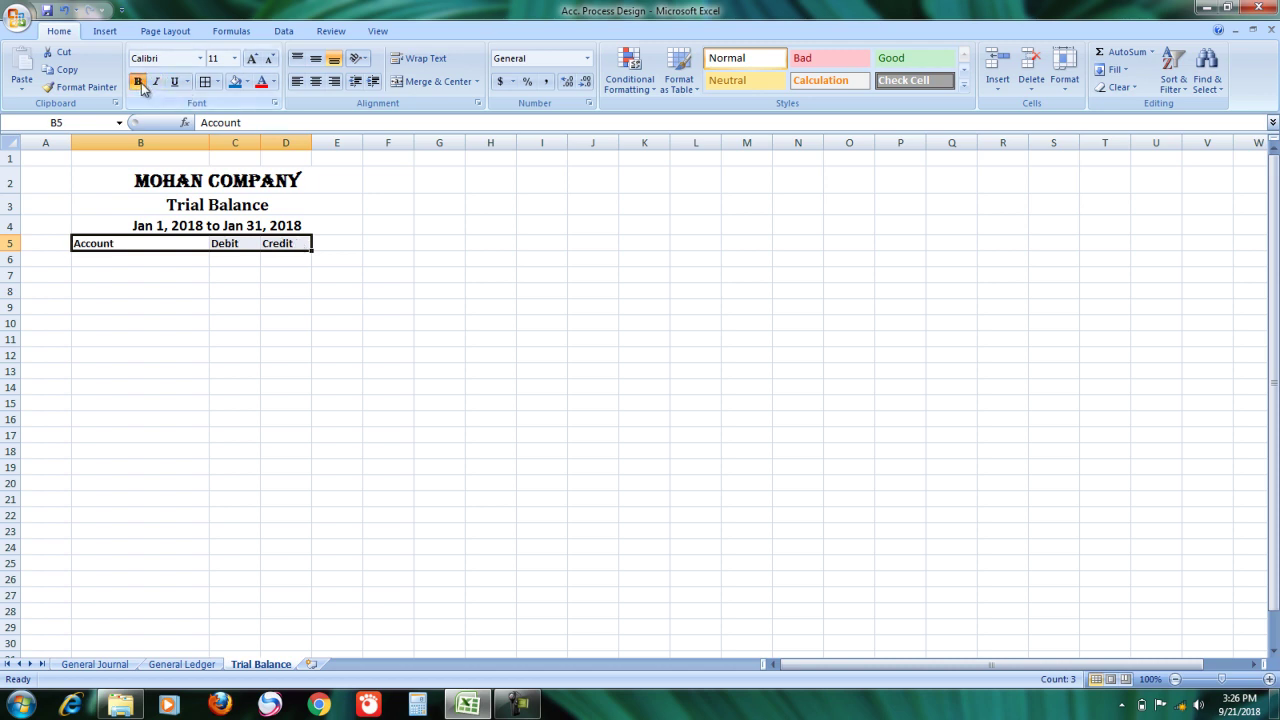
left_click(252, 58)
left_click(252, 58)
left_click(252, 58)
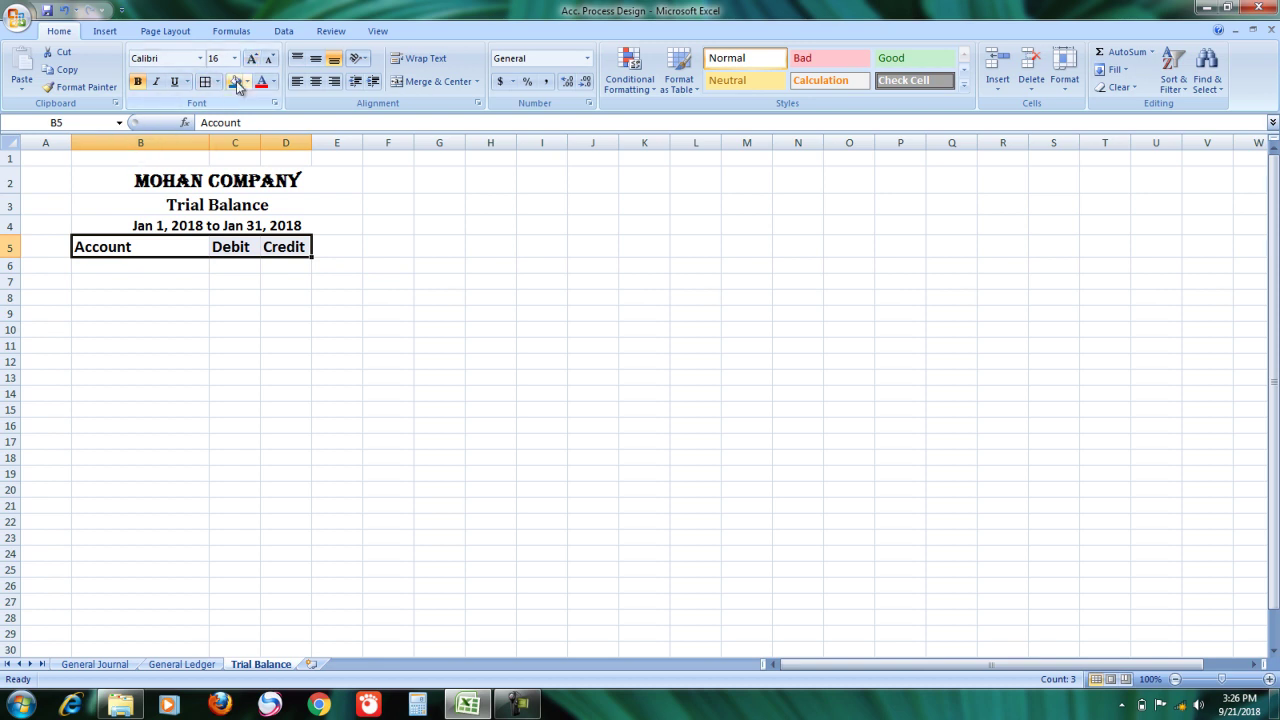
left_click(247, 81)
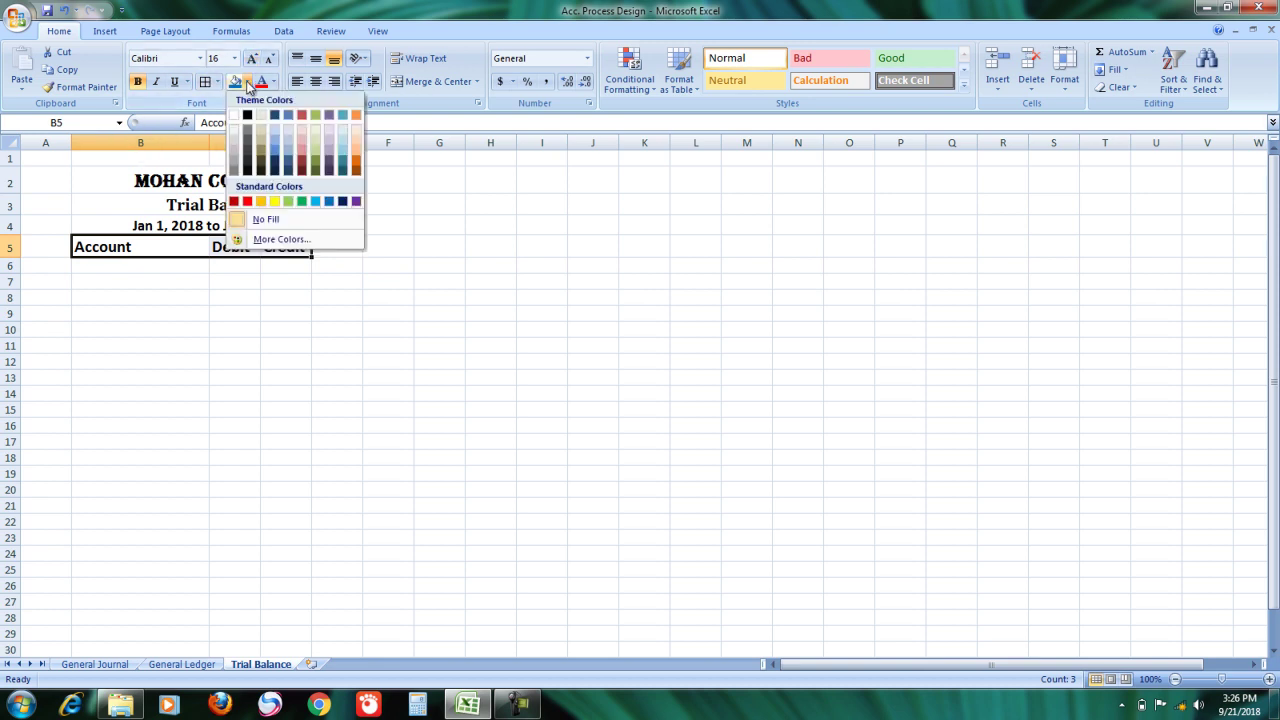
left_click(330, 201)
left_click(286, 362)
Apply All Borders to the table range B5:D28
left_click_drag(125, 246, 304, 615)
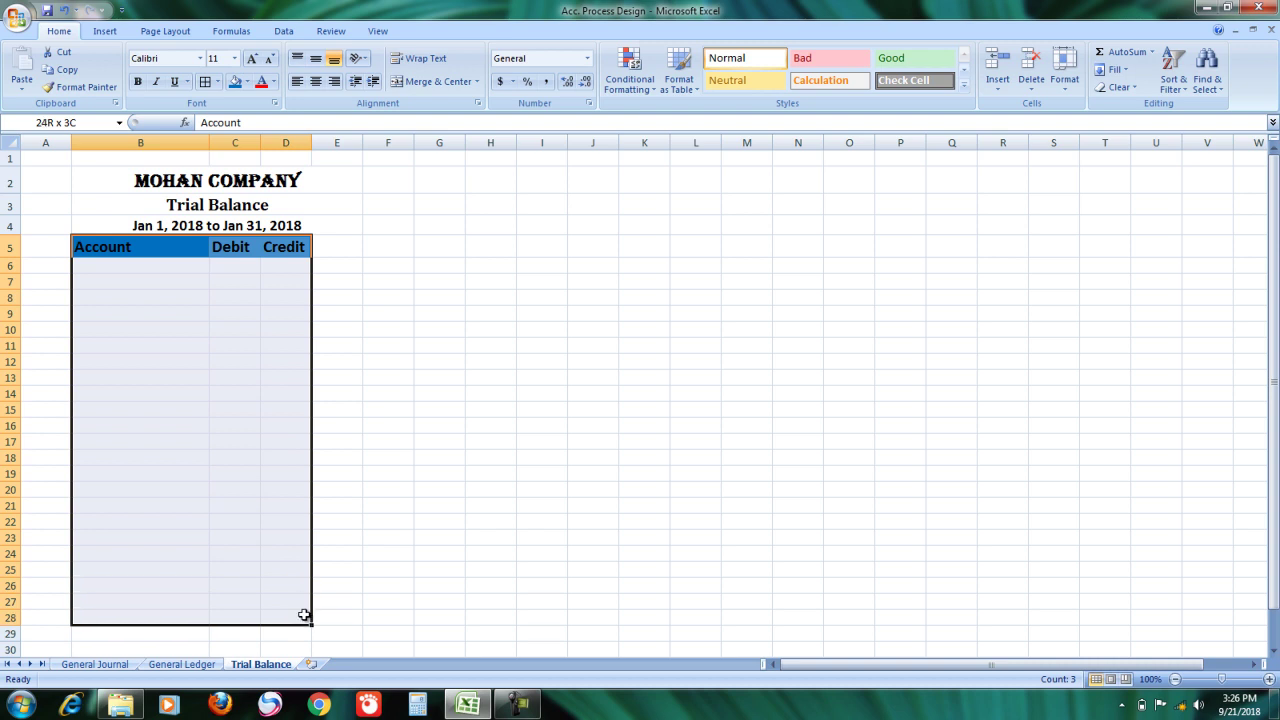
left_click(218, 82)
left_click(240, 208)
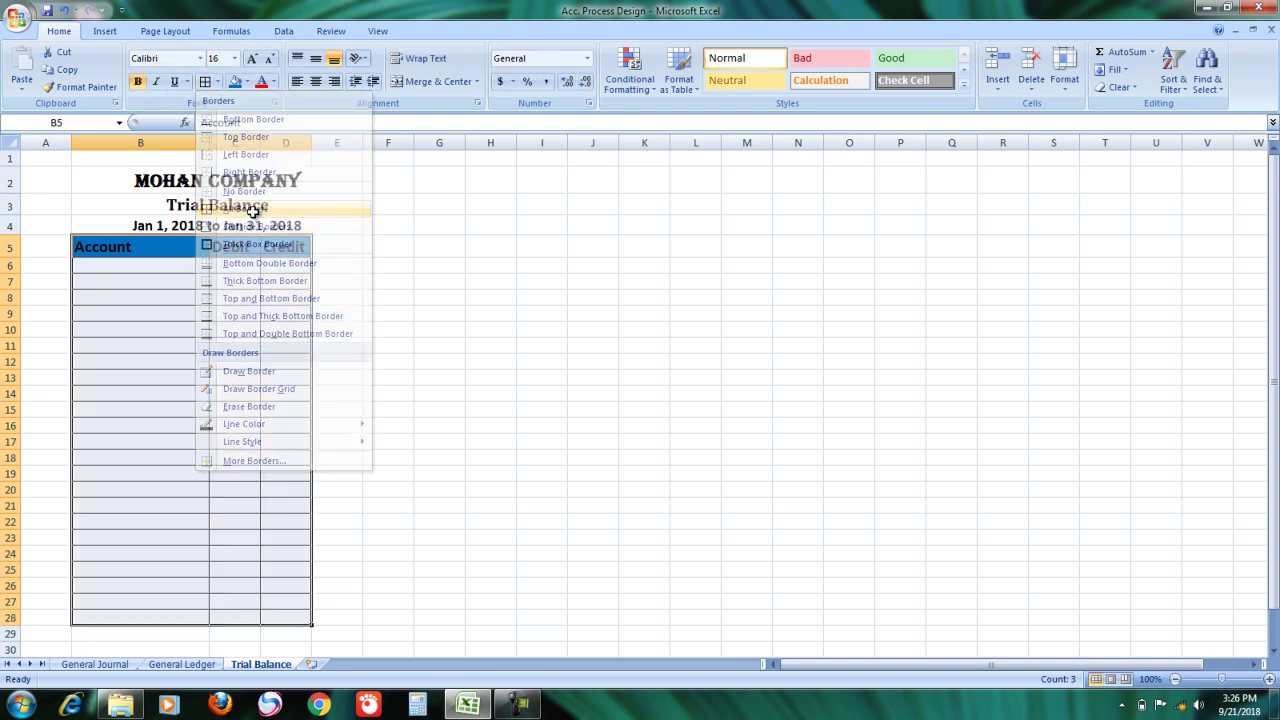
left_click(241, 314)
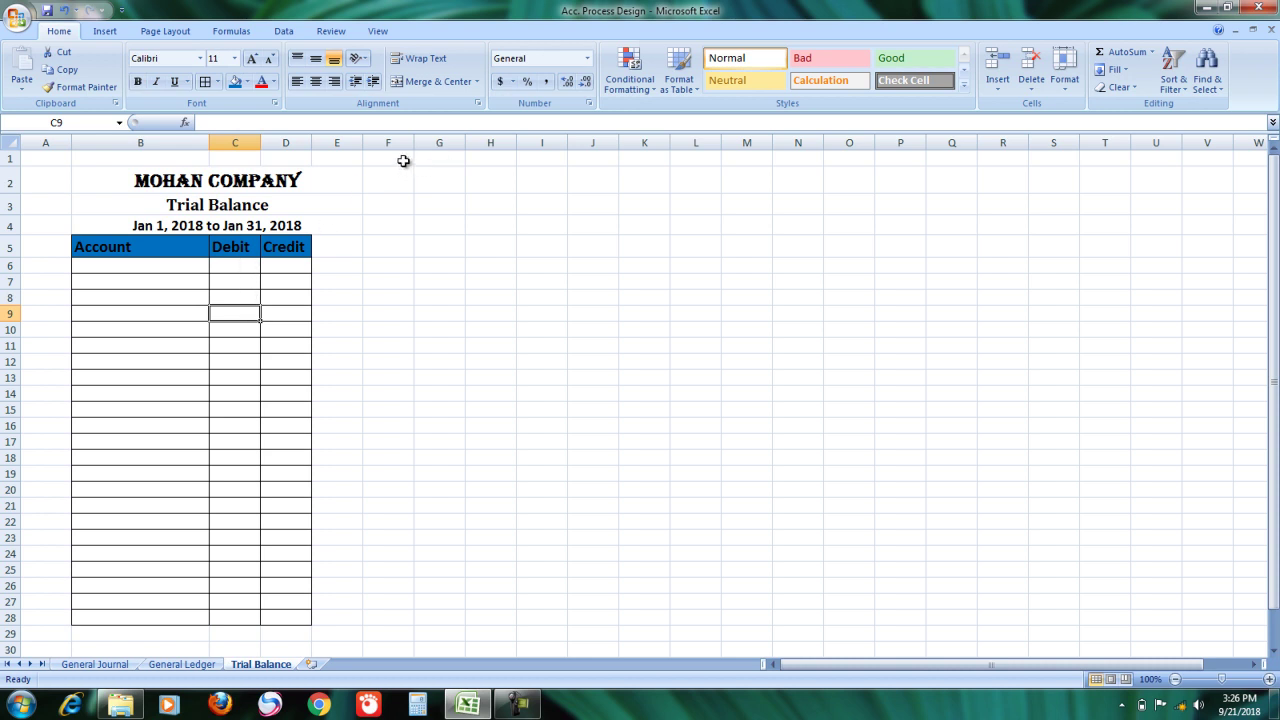
Hide all unused columns from F through the last column of the sheet, XFD
left_click_drag(428, 180, 1203, 535)
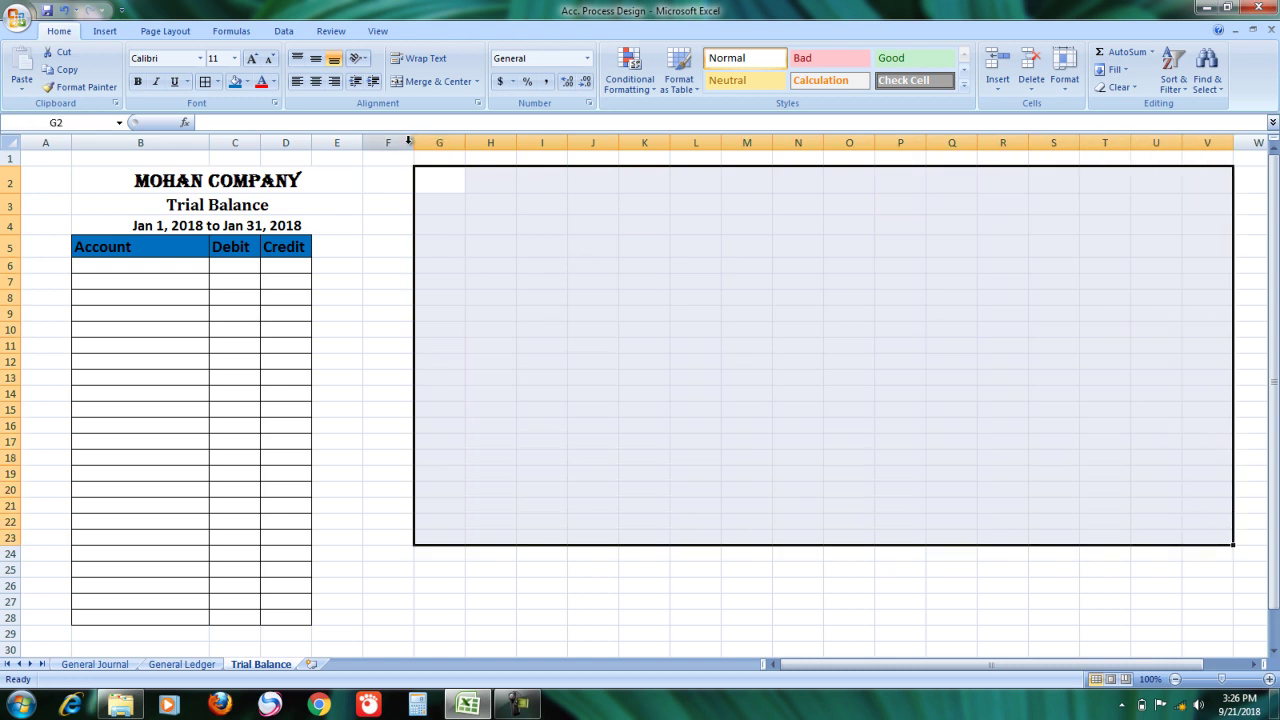
left_click_drag(406, 141, 406, 141)
key("ctrl+shift+Right")
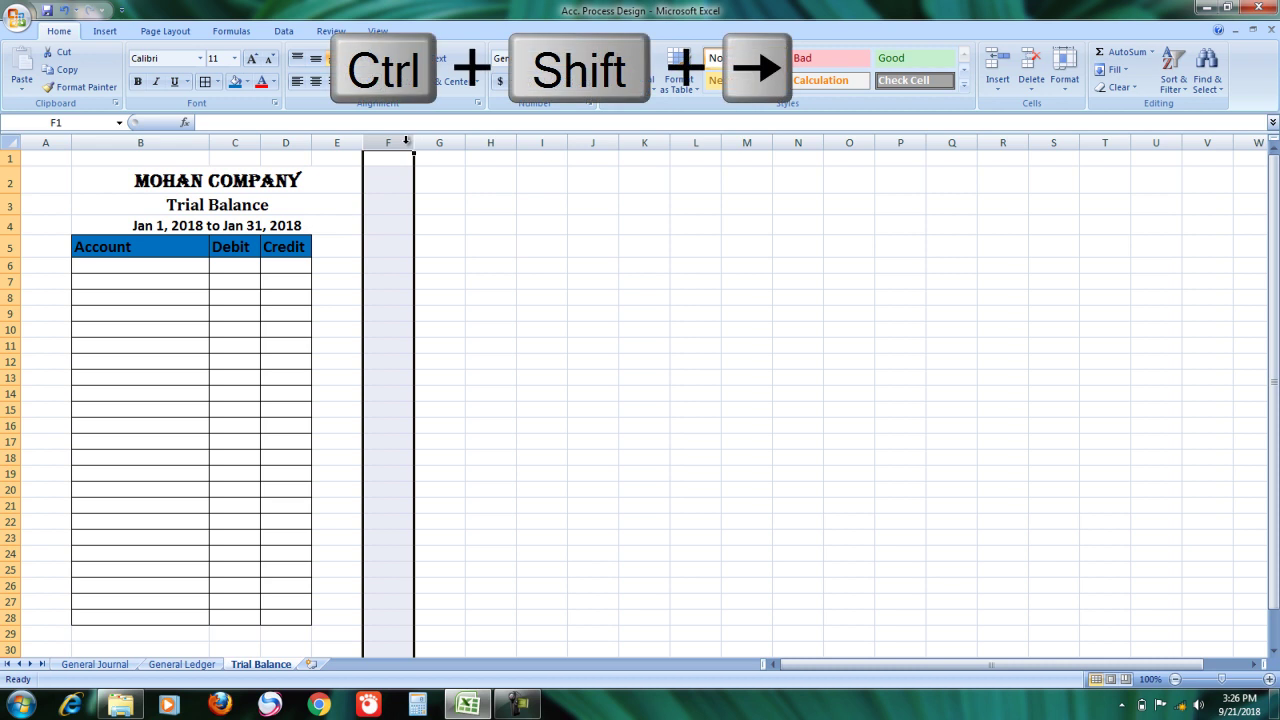
key("ctrl+shift+Right")
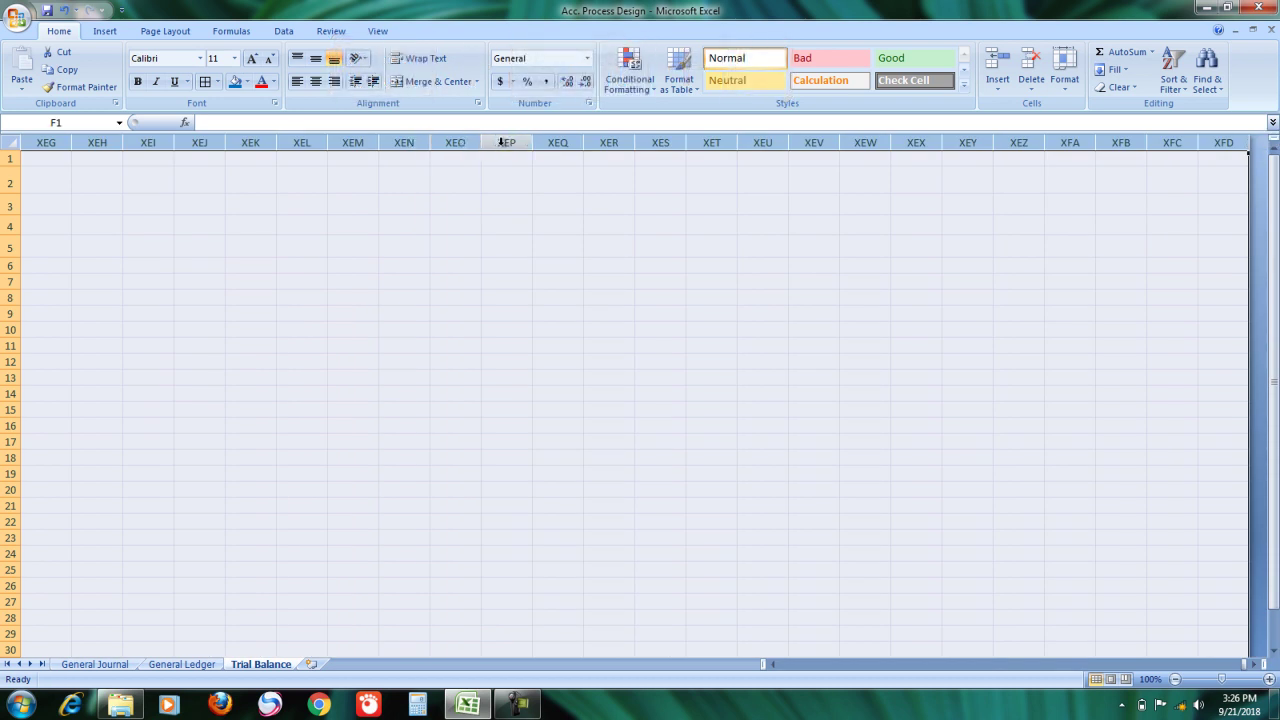
right_click(558, 140)
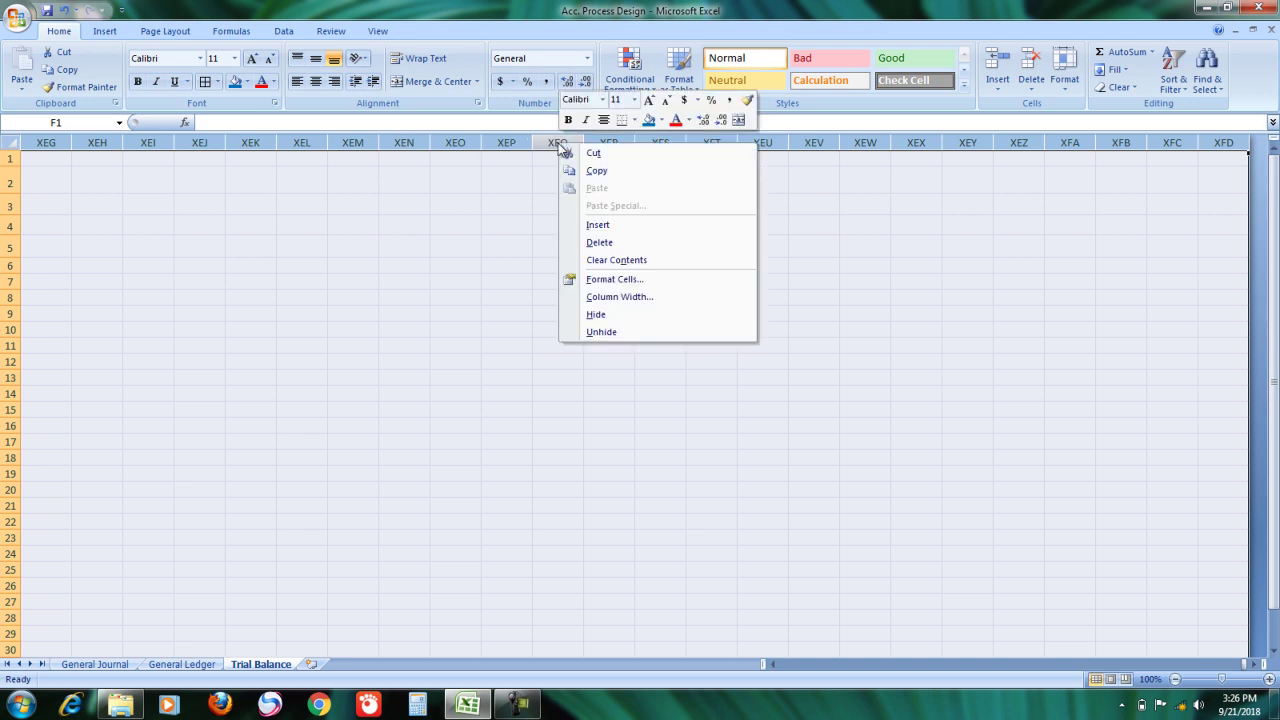
left_click(608, 314)
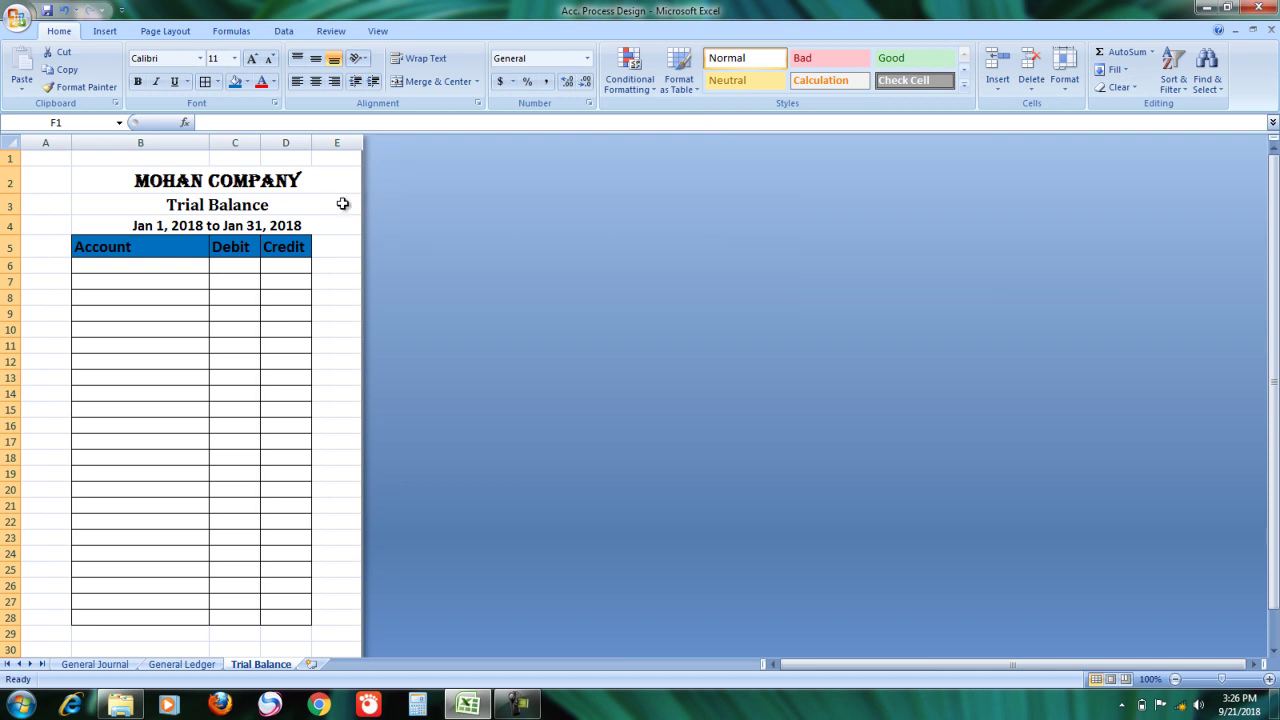
Enlarge the Trial Balance sheet display to 160% zoom
left_click(1268, 679)
left_click(1268, 679)
left_click(1268, 679)
left_click(1268, 679)
left_click(1268, 679)
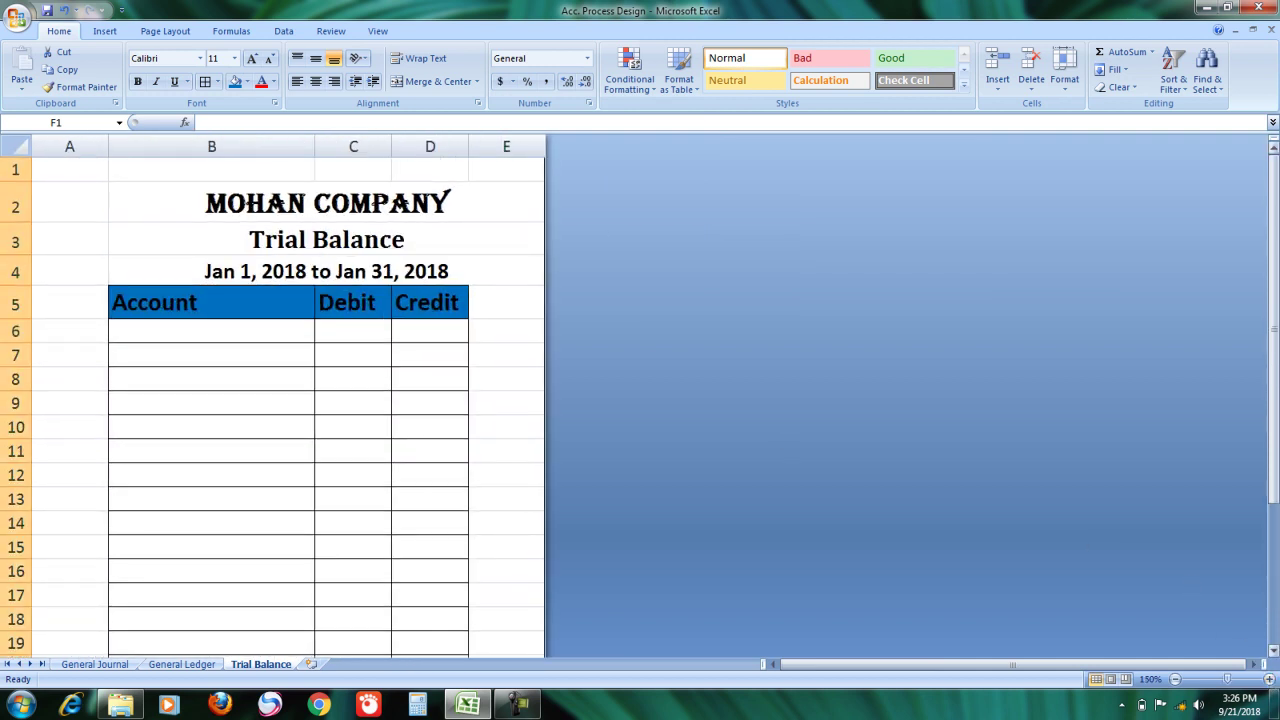
left_click(1268, 679)
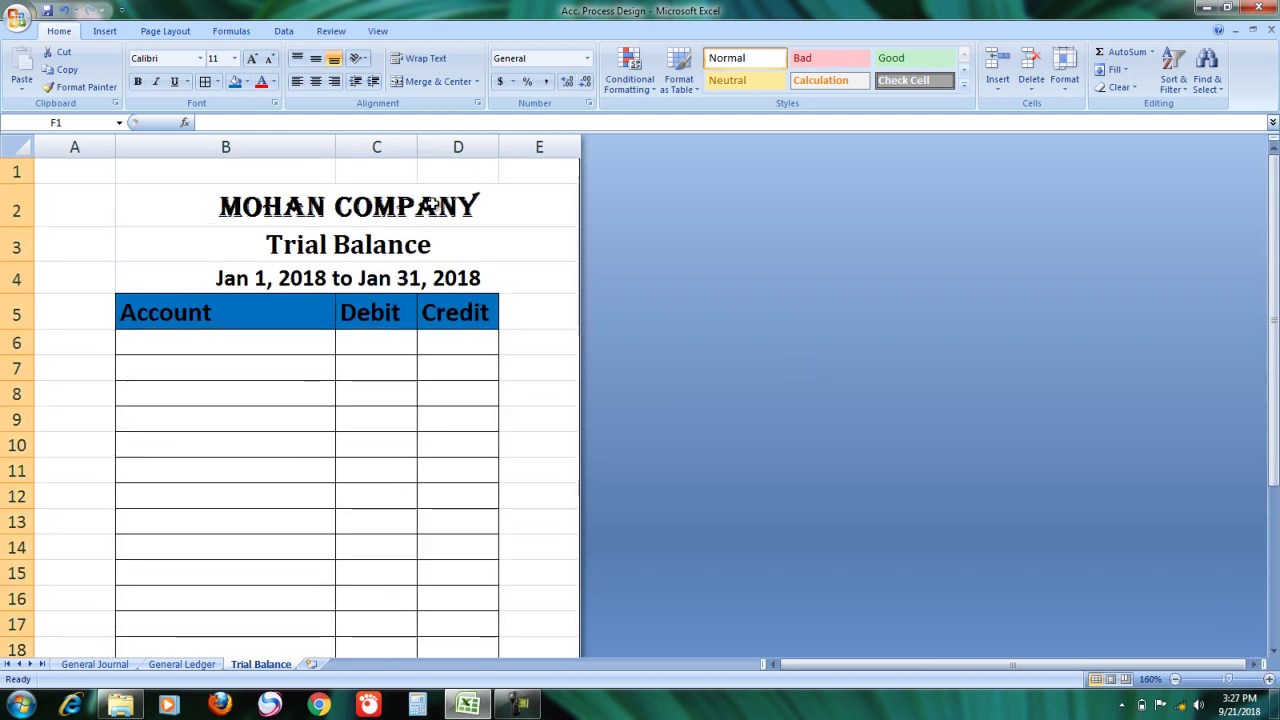
Hide the gridlines on the Trial Balance sheet so only the table's own borders show around the headings and side columns
left_click_drag(79, 202, 66, 590)
left_click_drag(560, 191, 529, 511)
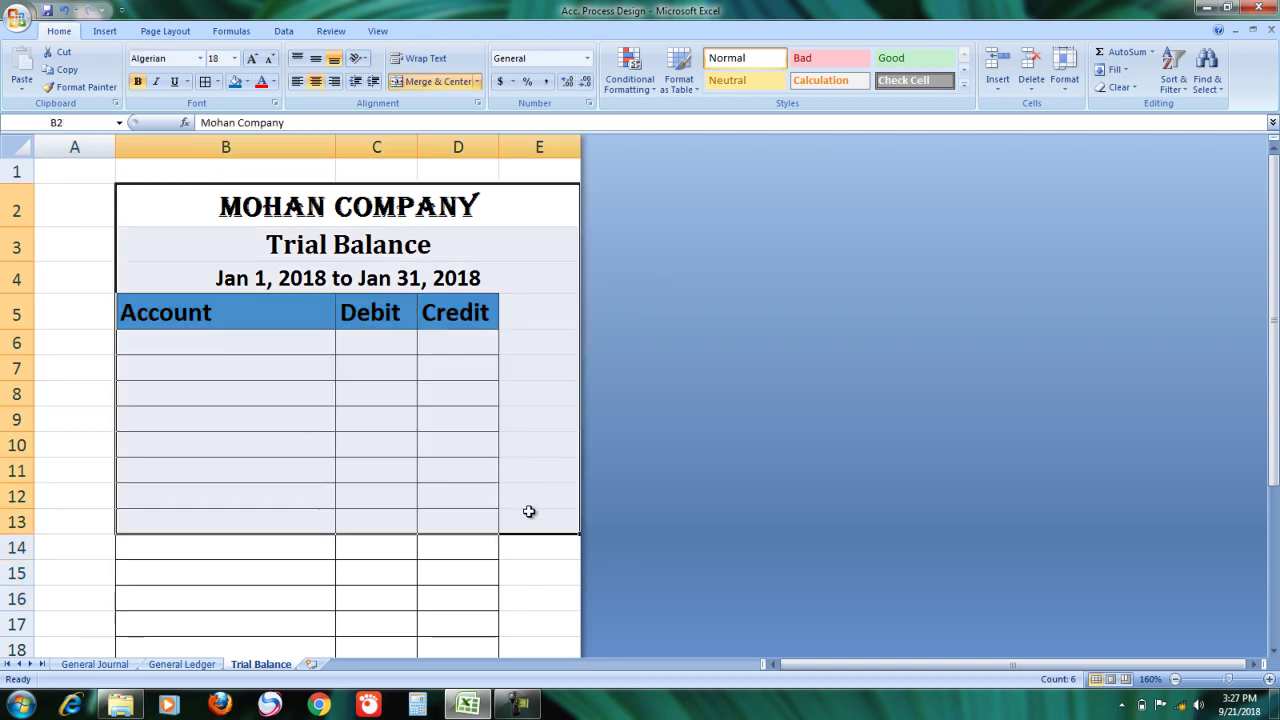
left_click_drag(554, 249, 567, 440)
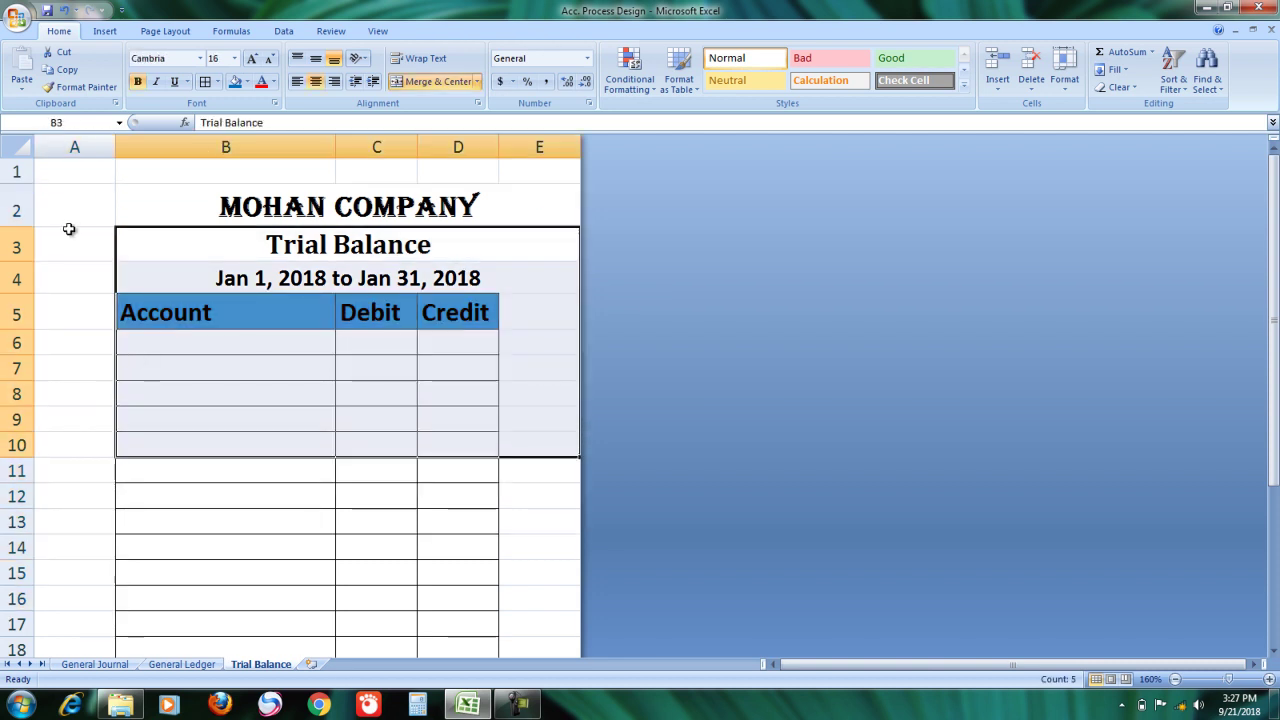
left_click_drag(75, 210, 77, 497)
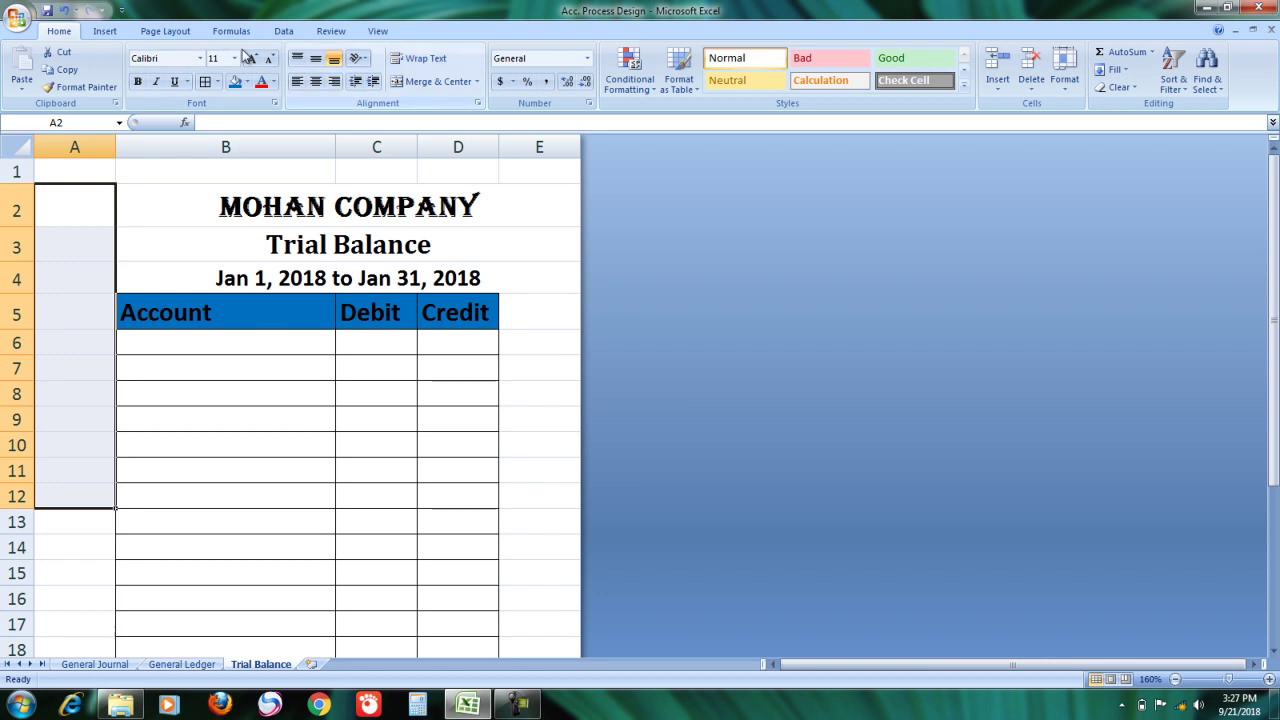
left_click(90, 196)
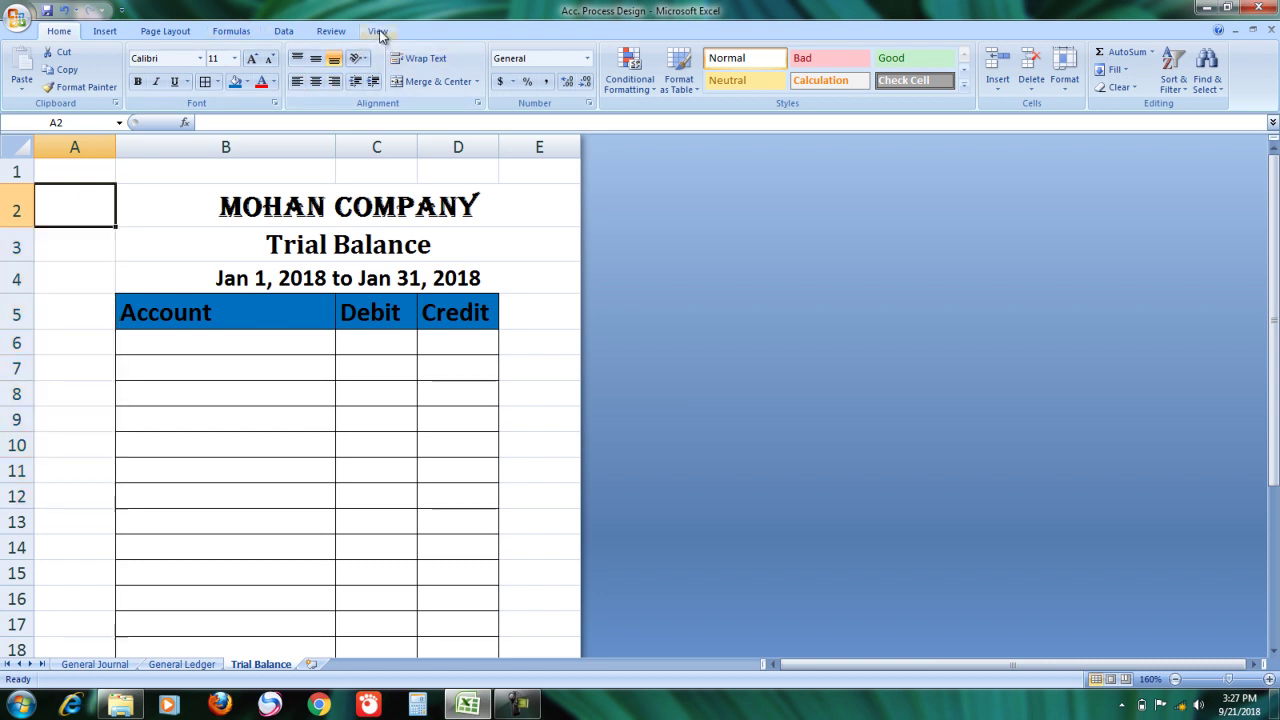
left_click(377, 32)
left_click(248, 72)
left_click_drag(517, 266, 549, 500)
left_click(443, 588)
mouse_move(226, 340)
left_mouse_down()
mouse_move(214, 666)
mouse_move(214, 437)
mouse_move(240, 328)
left_mouse_up()
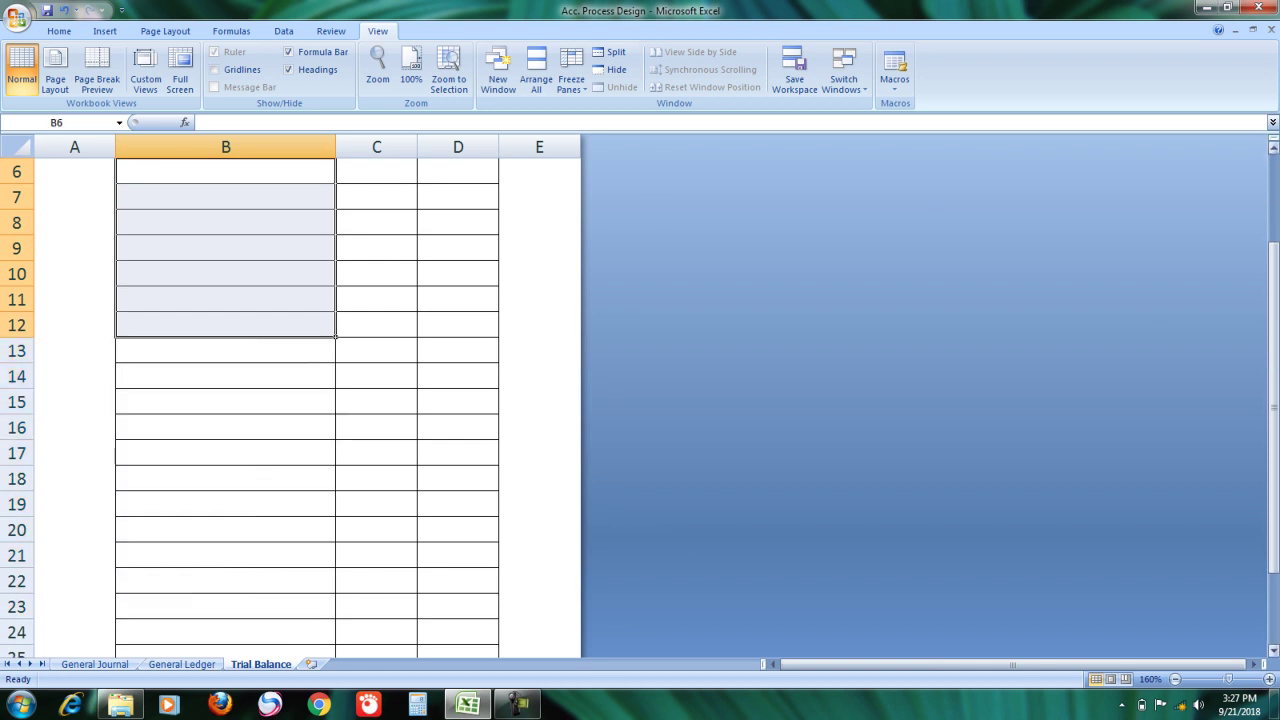
scroll(1237, 391, "up", 2)
left_click_drag(376, 340, 376, 594)
left_click_drag(462, 346, 463, 592)
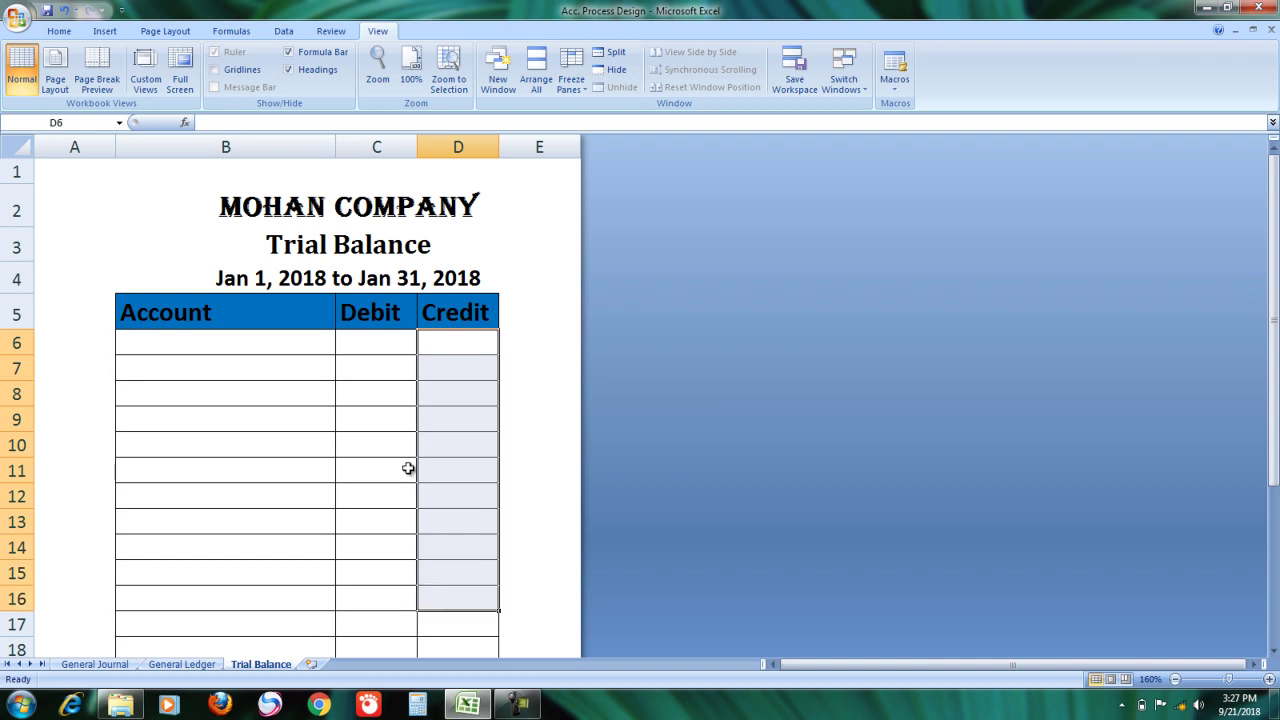